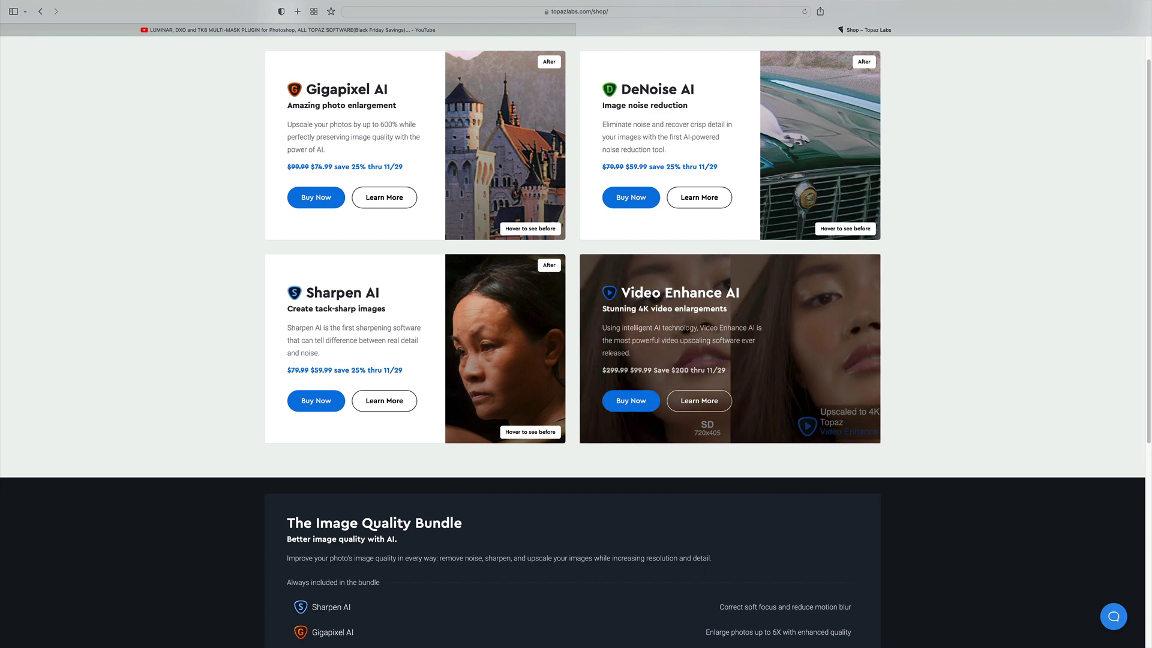
Scroll down the Topaz Labs shop page to the Image Quality Bundle.
{"action": "scroll", "coordinate": [576, 324], "scroll_direction": "down", "scroll_amount": 5}
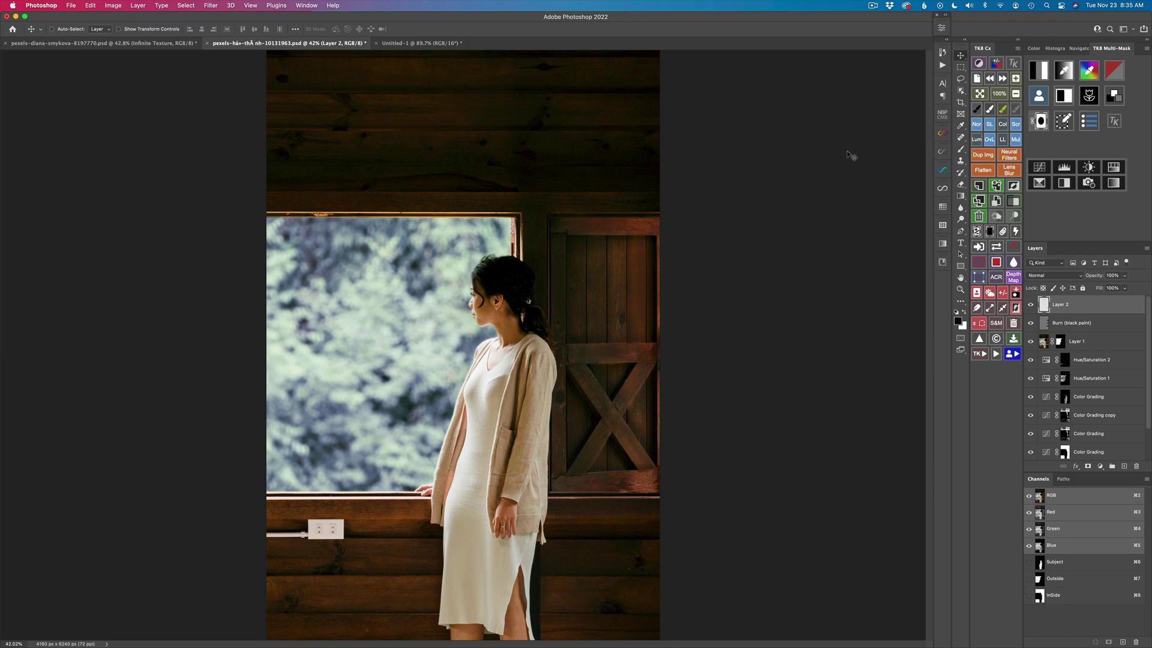
Choose Edit > Menus… to open Keyboard Shortcuts and Menus on the Menus tab.
{"action": "left_click", "coordinate": [697, 162]}
{"action": "left_click", "coordinate": [478, 96]}
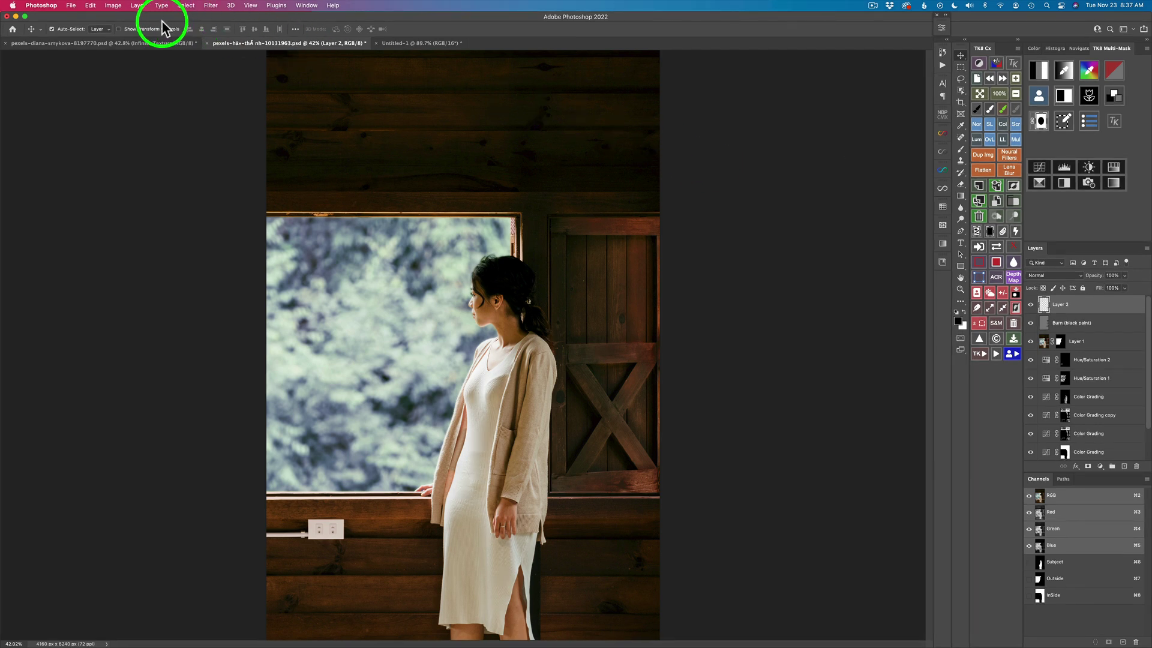
{"action": "left_click", "coordinate": [91, 6]}
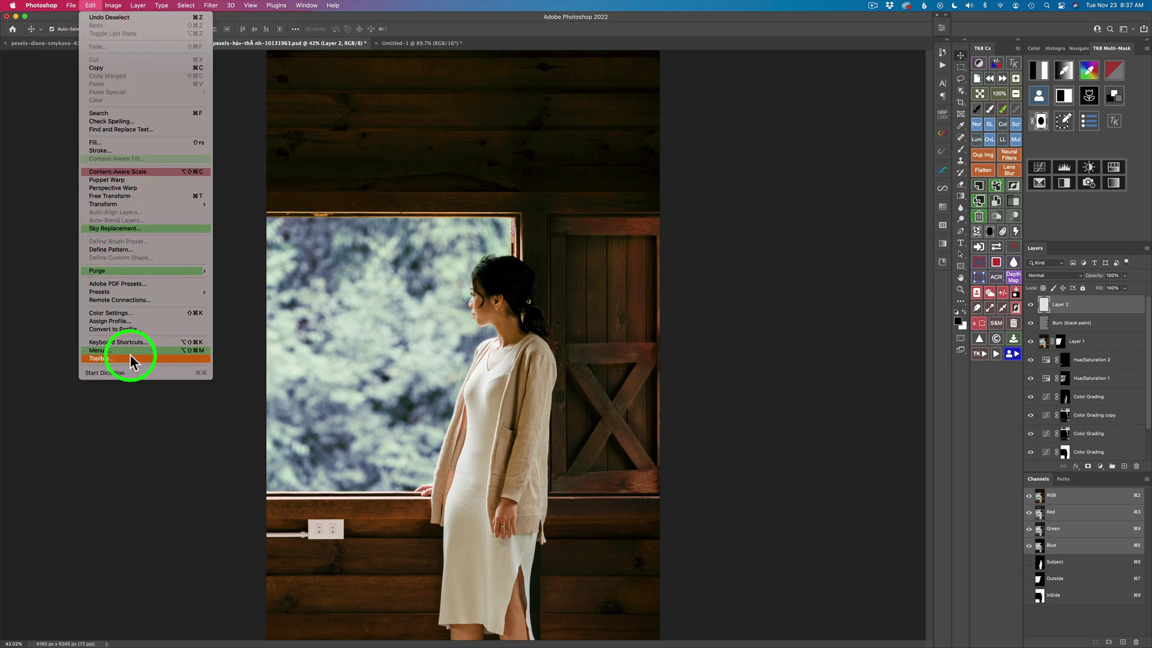
{"action": "left_click", "coordinate": [99, 351]}
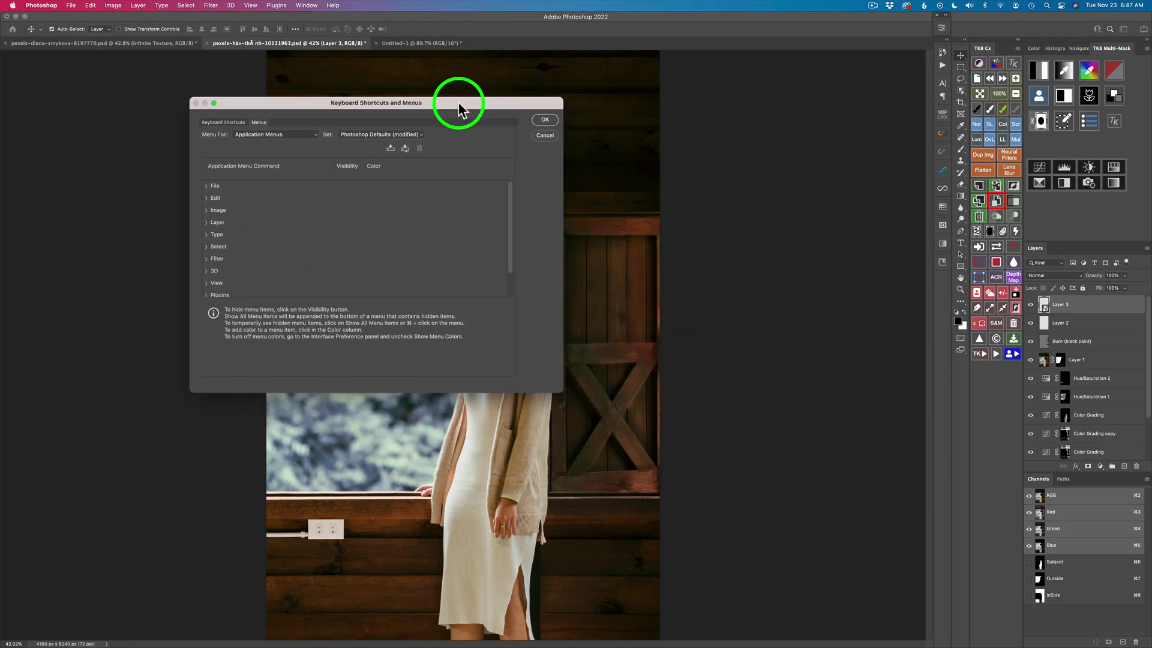
Move the dialog higher, enlarge it, and expand the File menu's command list.
{"action": "left_click_drag", "start_coordinate": [458, 103], "coordinate": [458, 67]}
{"action": "left_click_drag", "start_coordinate": [560, 348], "coordinate": [875, 572]}
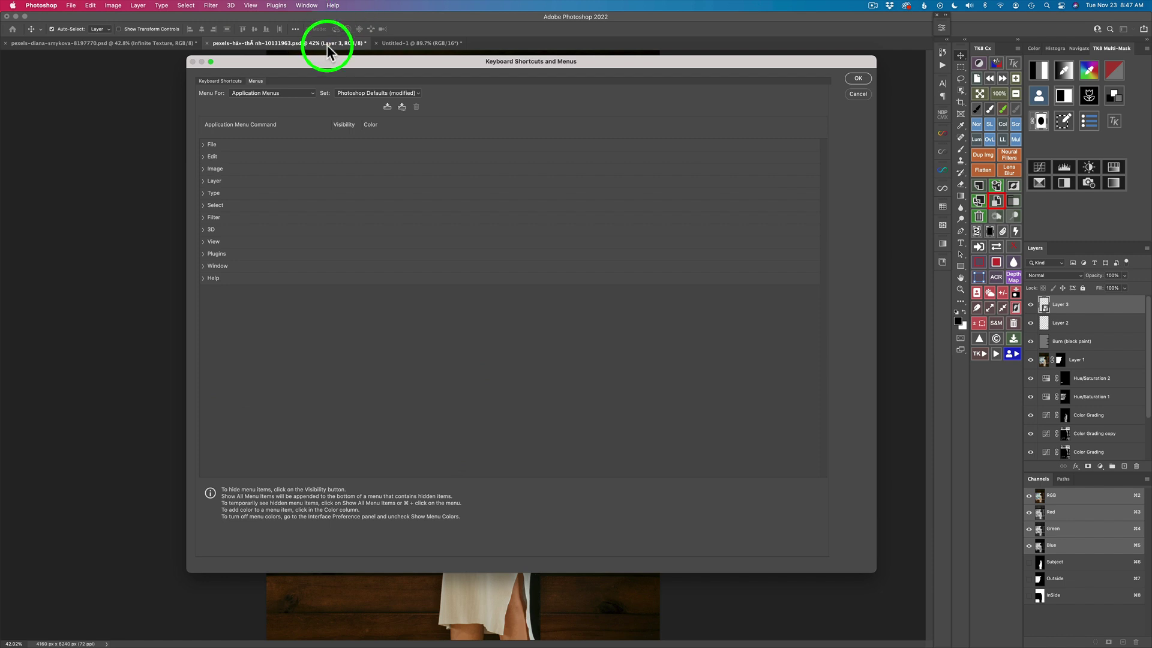
{"action": "left_click", "coordinate": [204, 147]}
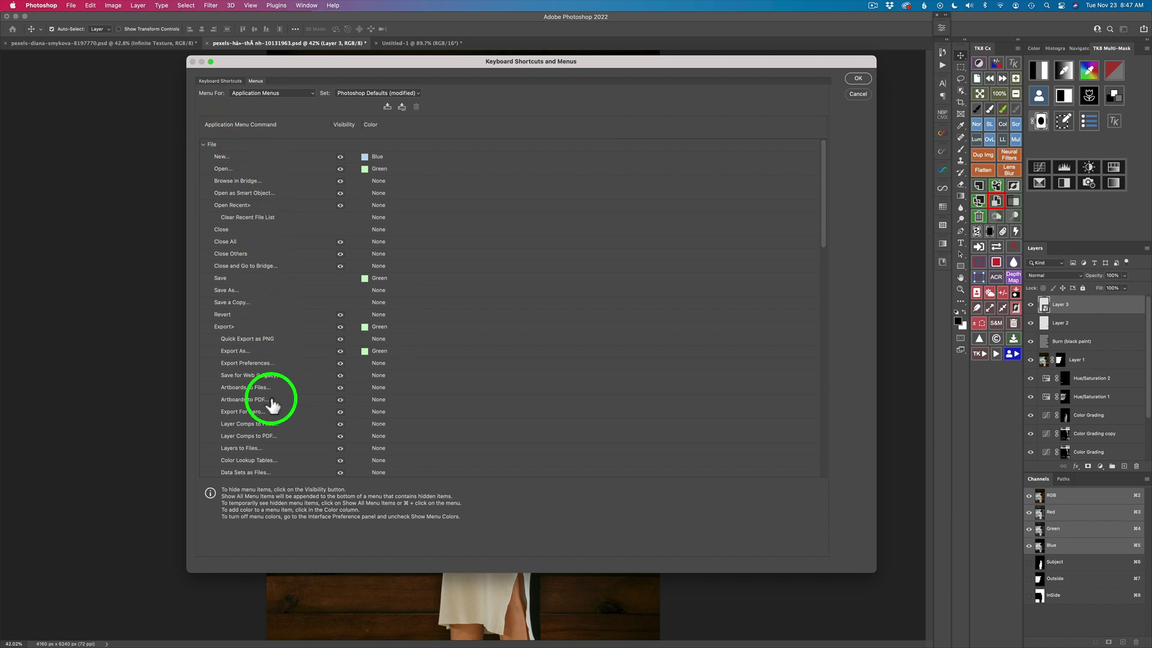
{"action": "scroll", "coordinate": [299, 330], "scroll_direction": "down", "scroll_amount": 10}
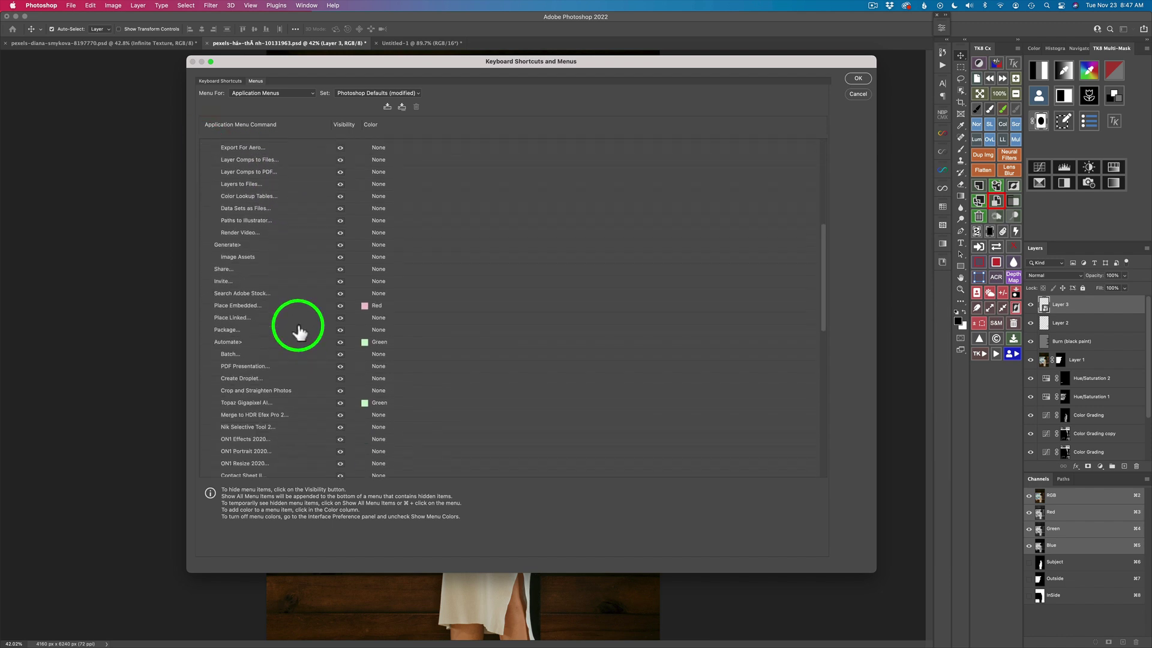
{"action": "scroll", "coordinate": [299, 330], "scroll_direction": "up", "scroll_amount": 10}
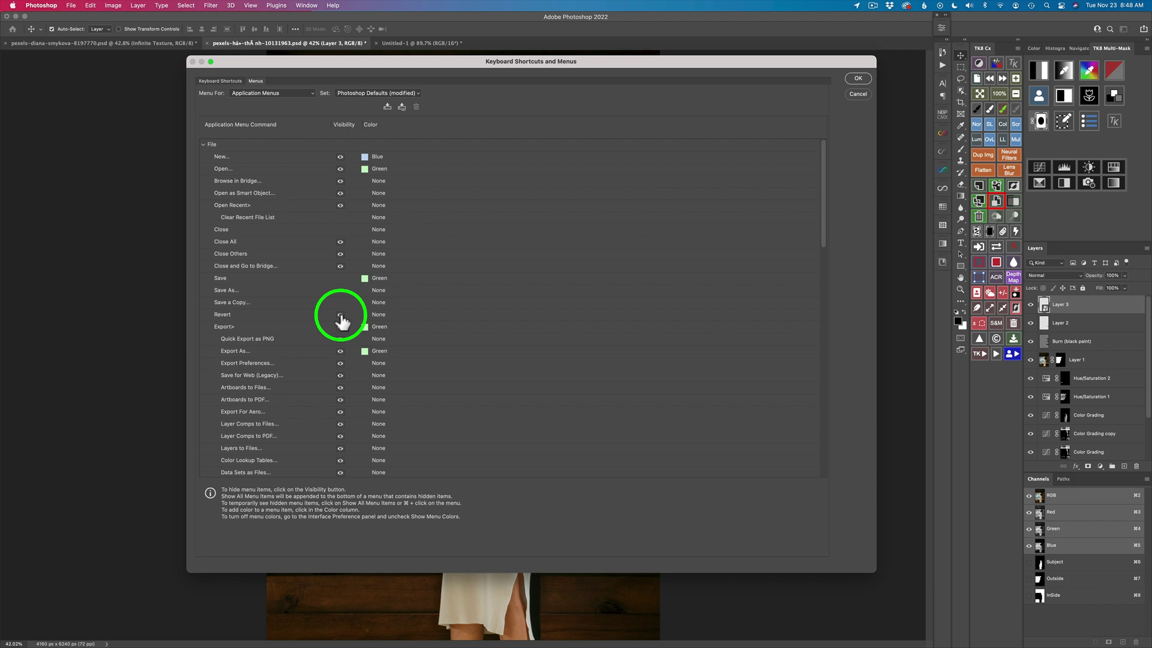
Toggle Revert's visibility off and back on, and review the saved menu Set list unchanged.
{"action": "left_click", "coordinate": [340, 316]}
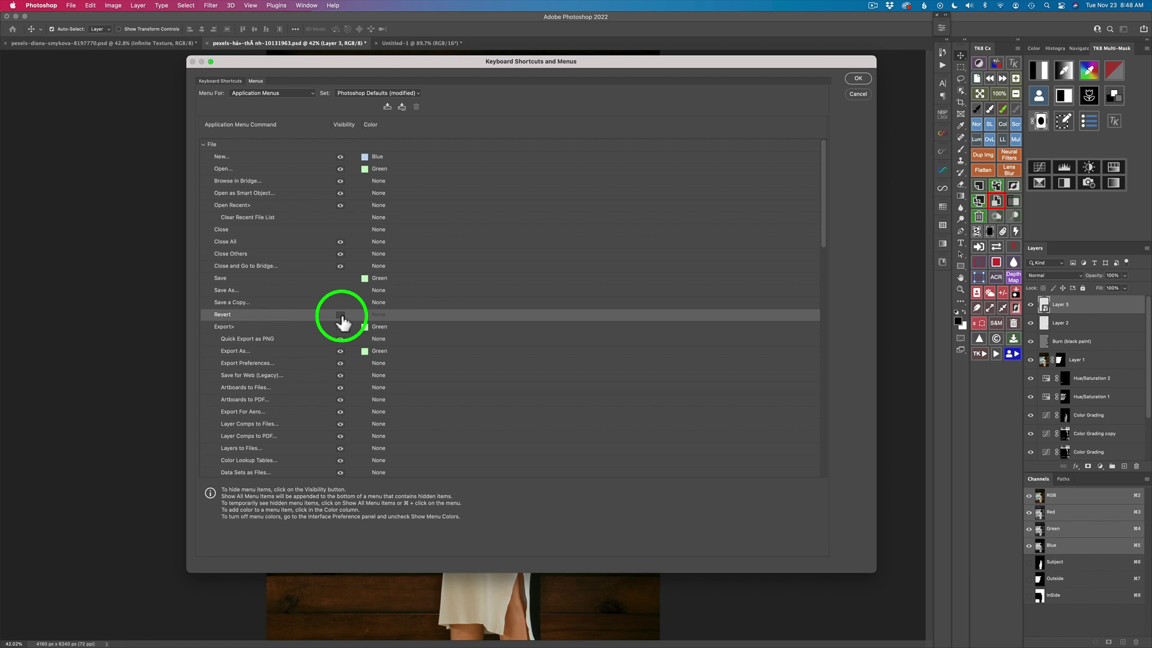
{"action": "left_click", "coordinate": [341, 316]}
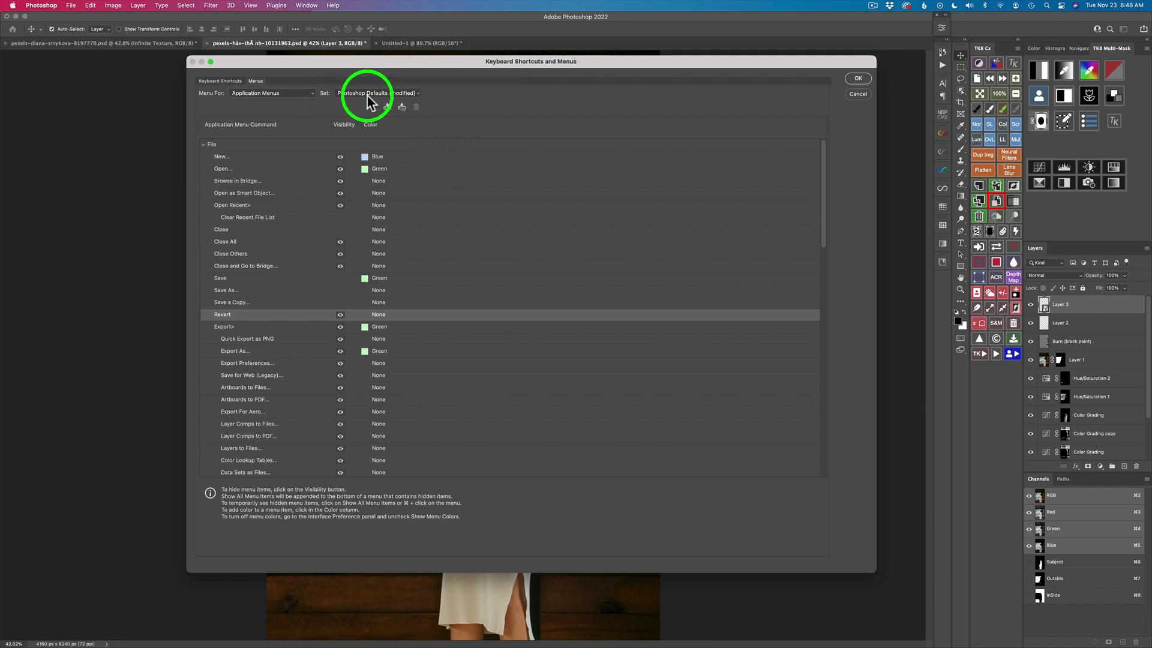
{"action": "left_click", "coordinate": [417, 92]}
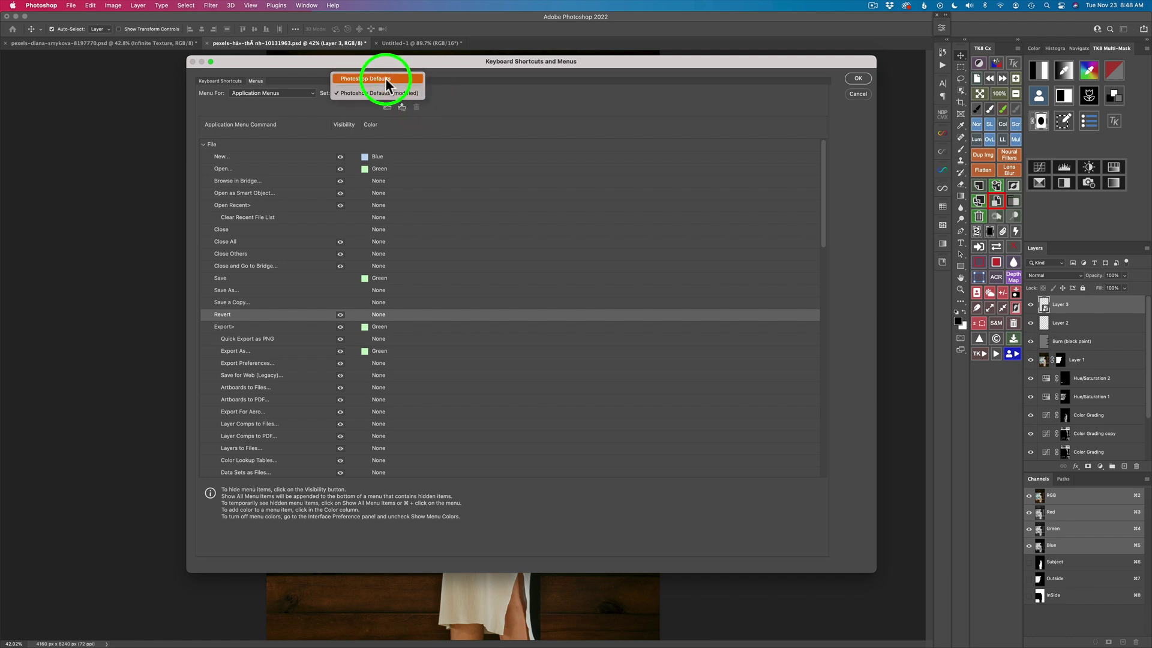
{"action": "left_click", "coordinate": [475, 102]}
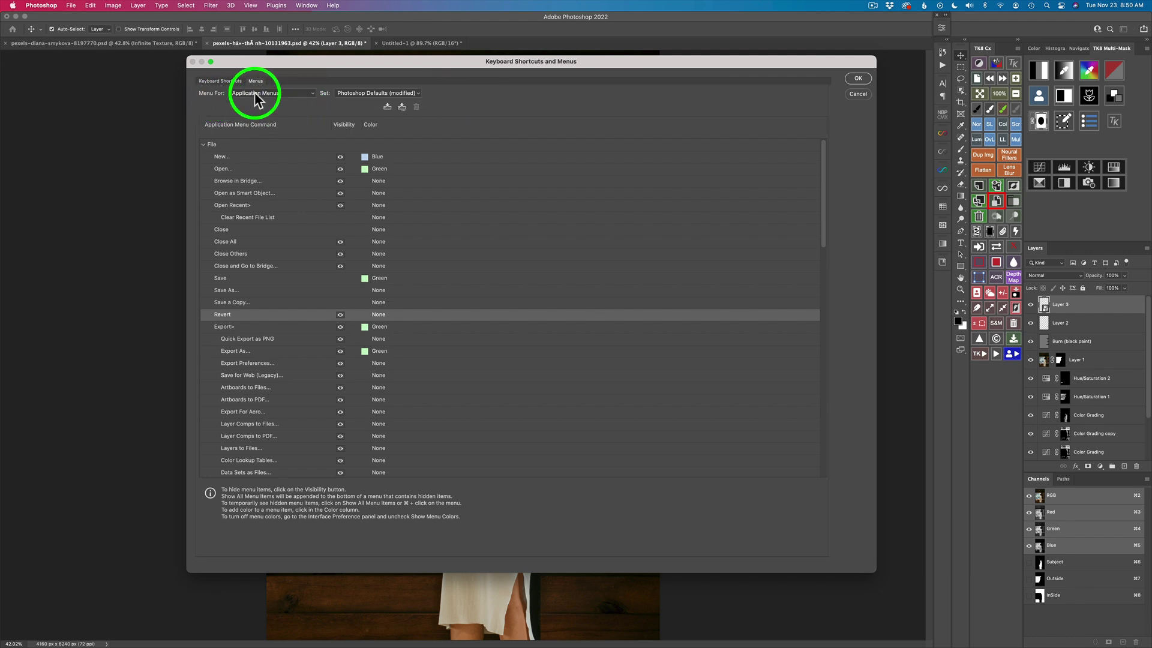
Set Menu For to Panel Menus and compare the Layers and Actions panel flyout menus.
{"action": "left_click", "coordinate": [312, 92]}
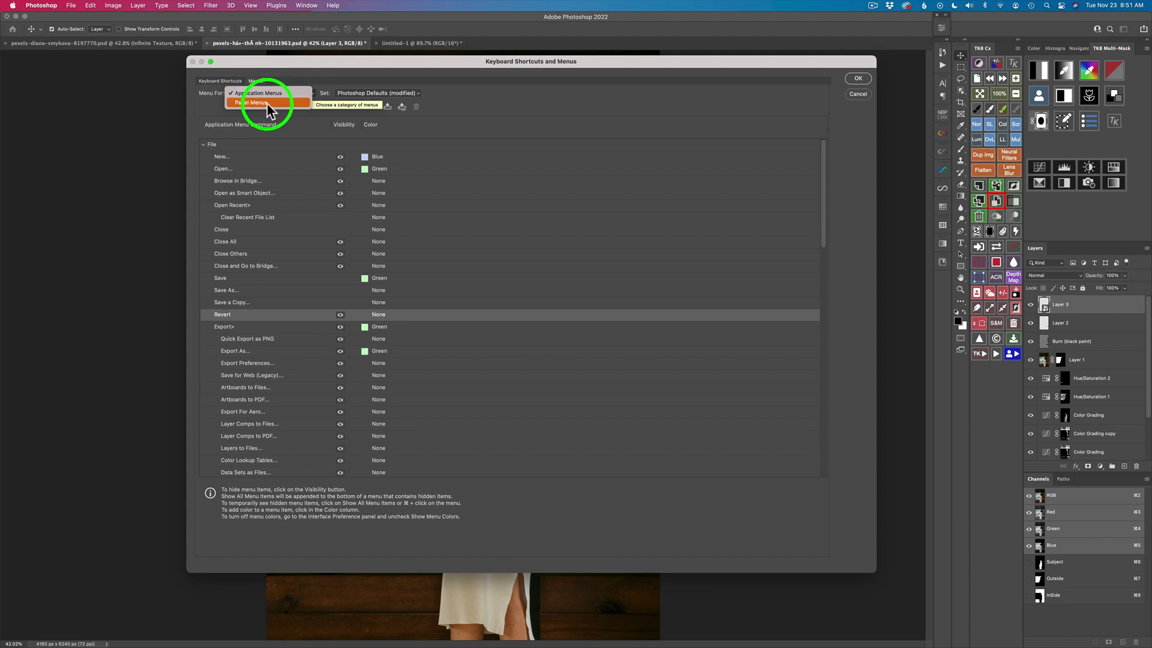
{"action": "left_click", "coordinate": [258, 103]}
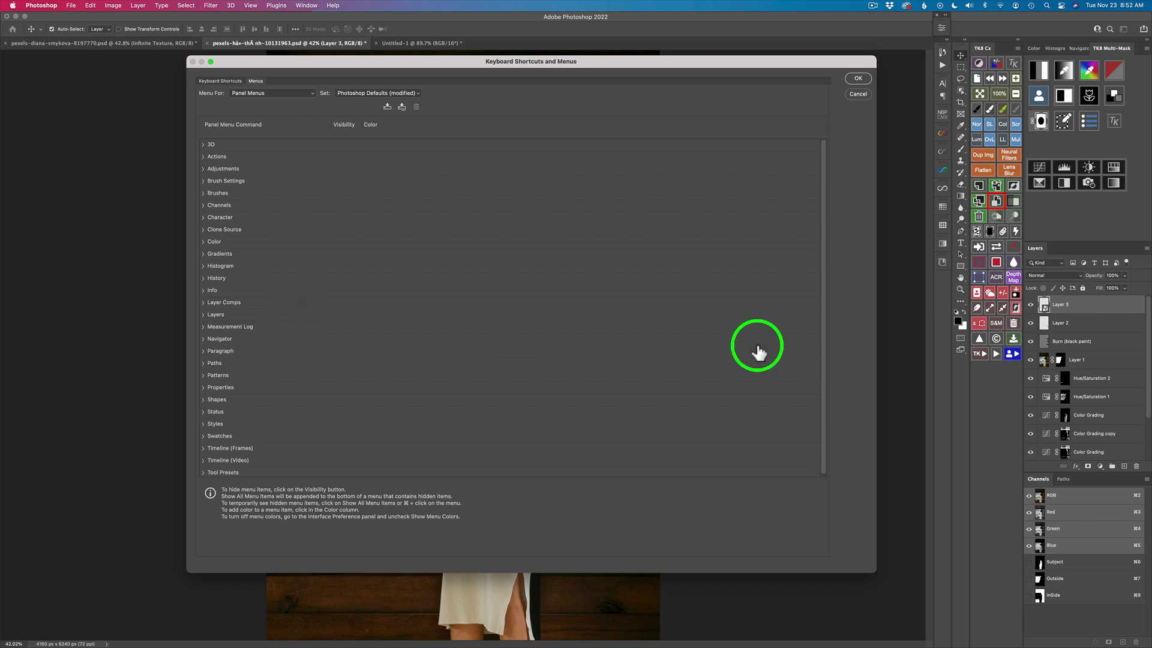
{"action": "left_click", "coordinate": [1147, 249]}
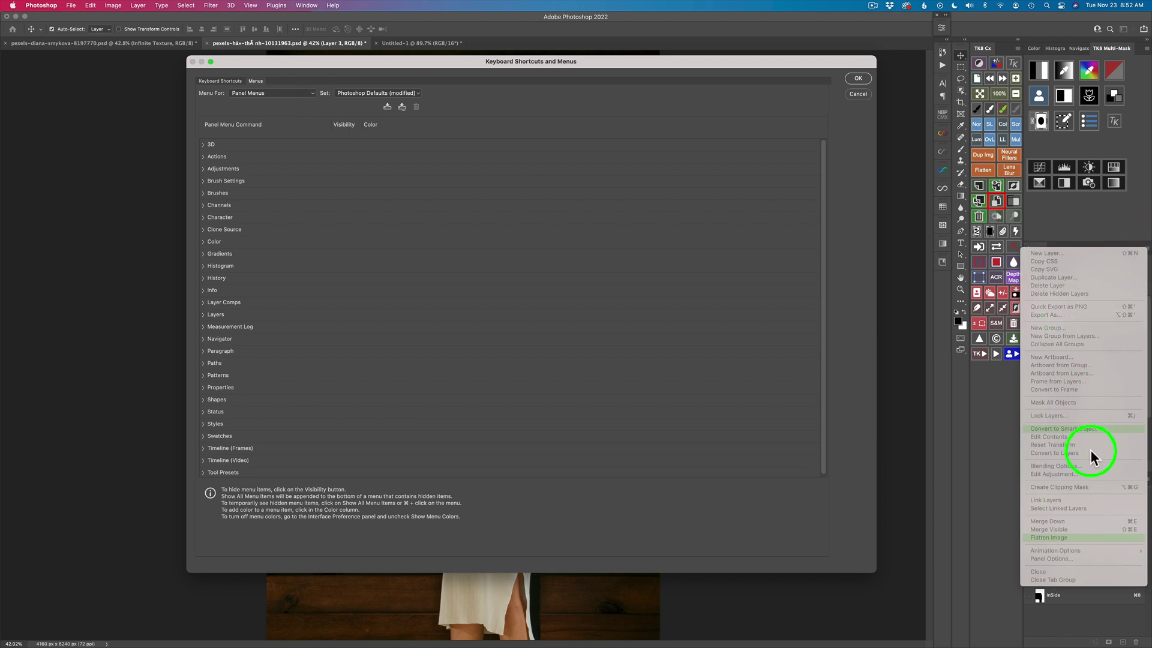
{"action": "left_click", "coordinate": [1072, 213]}
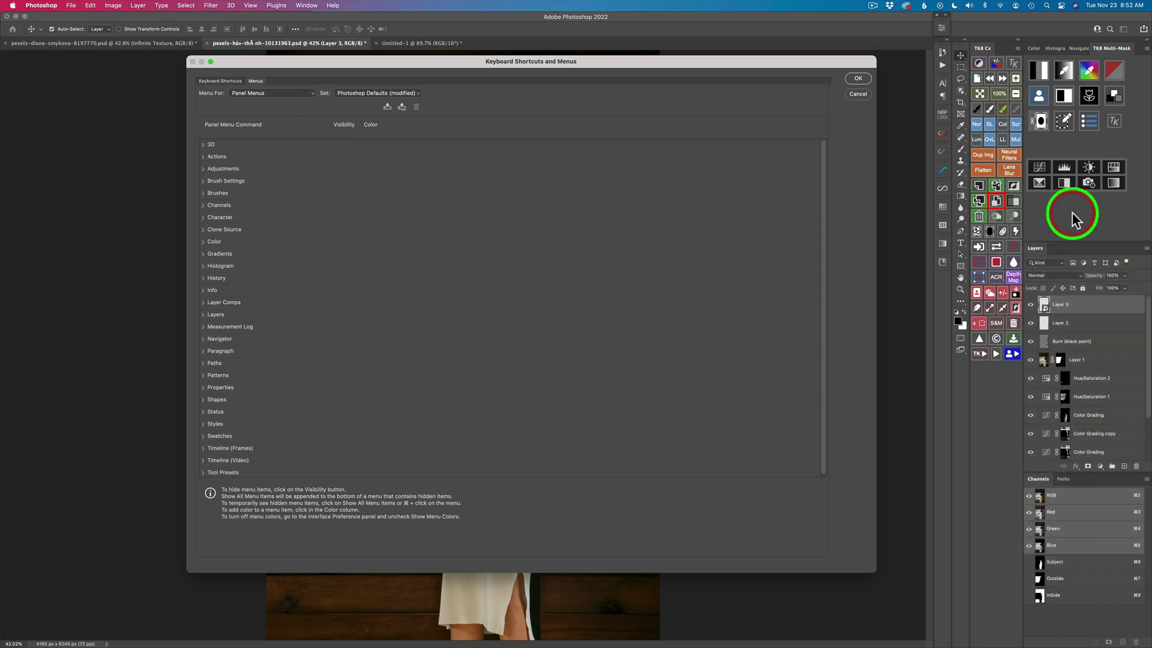
{"action": "left_click", "coordinate": [943, 63]}
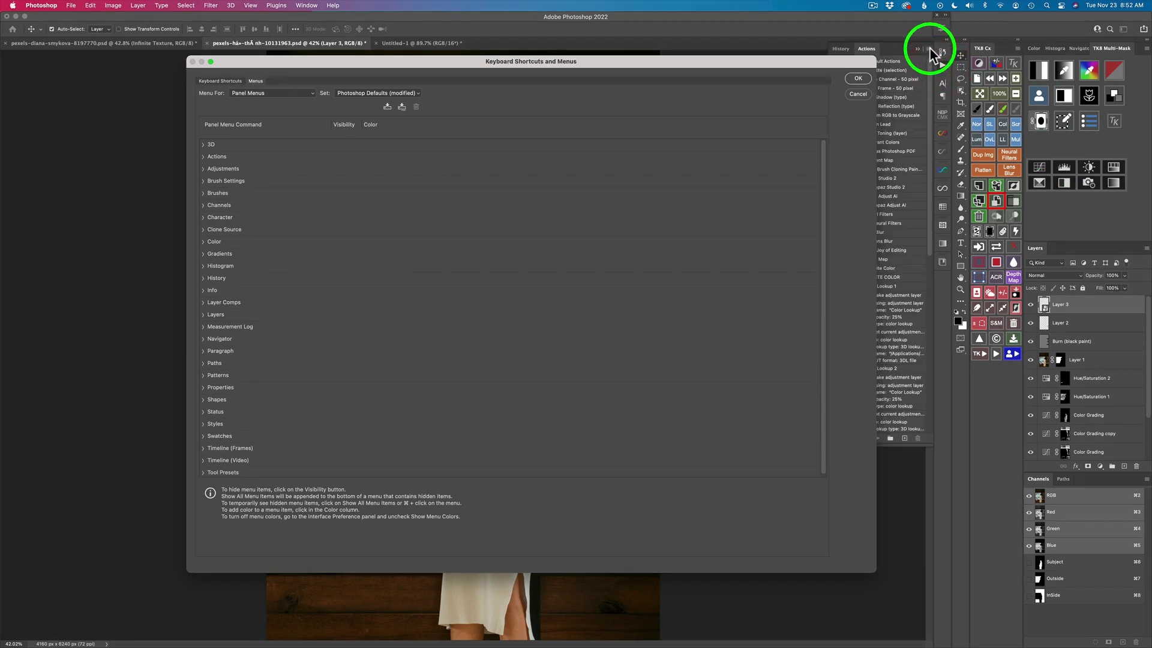
{"action": "left_click", "coordinate": [931, 49]}
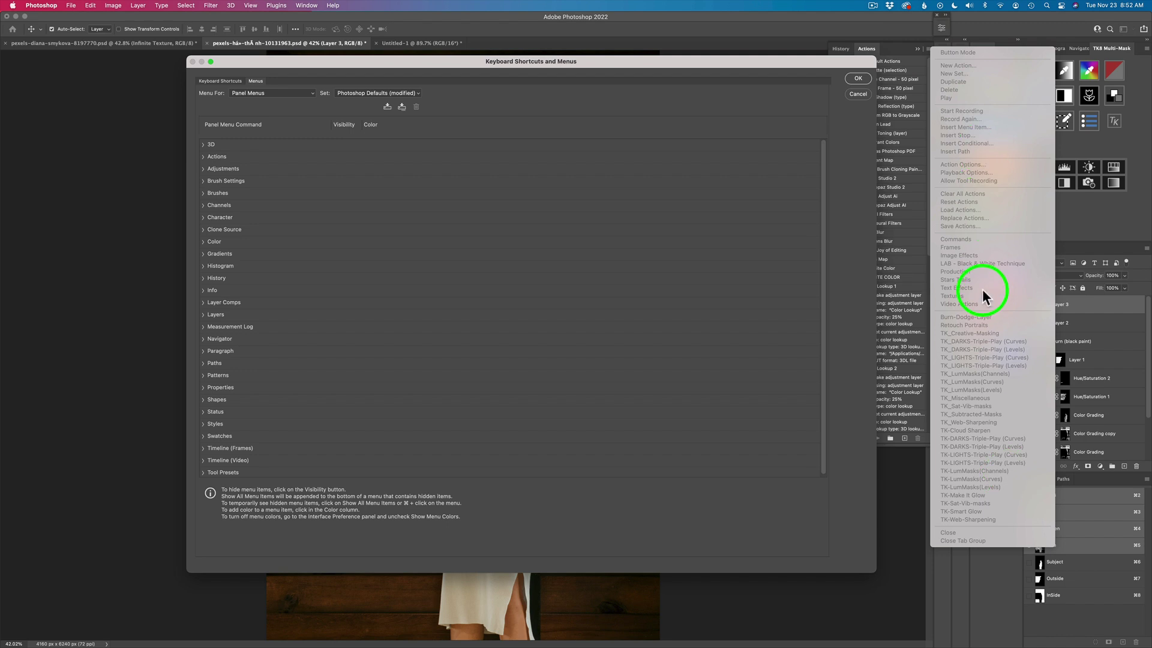
{"action": "left_click", "coordinate": [798, 30]}
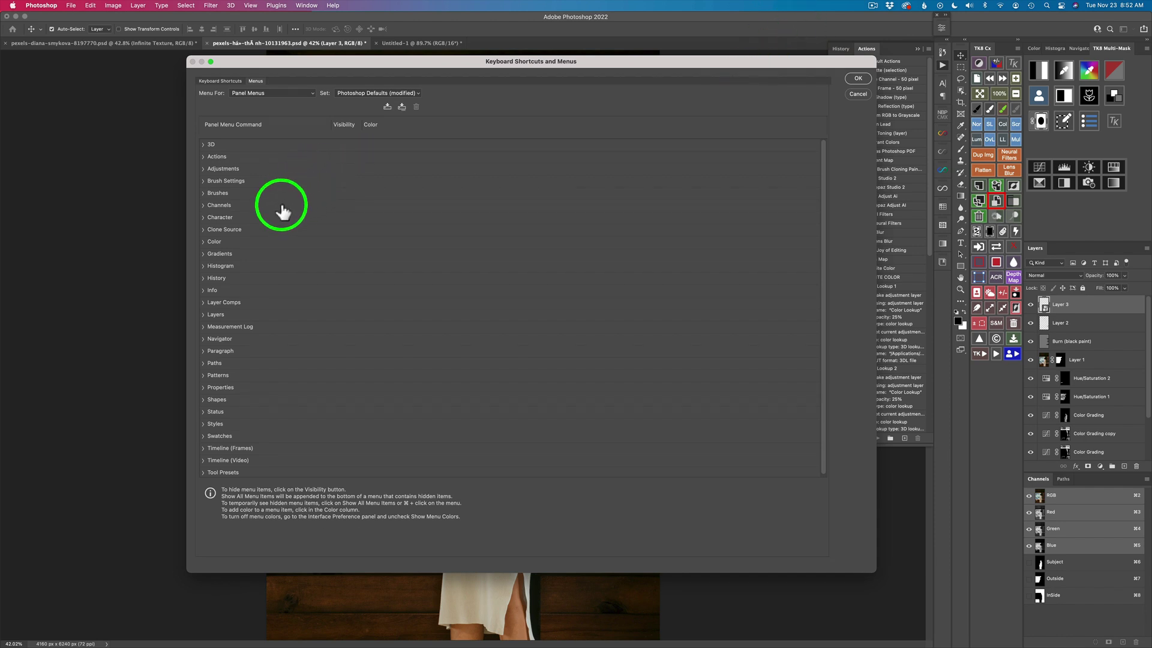
Expand the Layers panel commands and toggle Edit Contents hidden and visible again.
{"action": "left_click", "coordinate": [204, 315]}
{"action": "scroll", "coordinate": [311, 342], "scroll_direction": "down", "scroll_amount": 10}
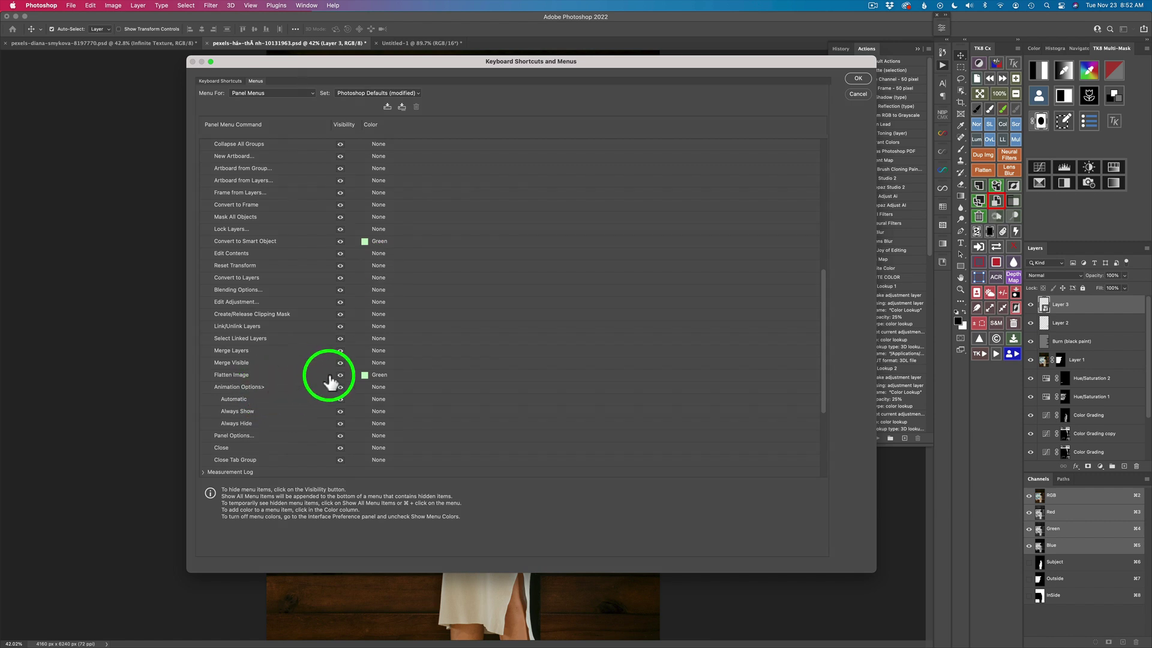
{"action": "left_click", "coordinate": [340, 253]}
{"action": "left_click", "coordinate": [341, 254]}
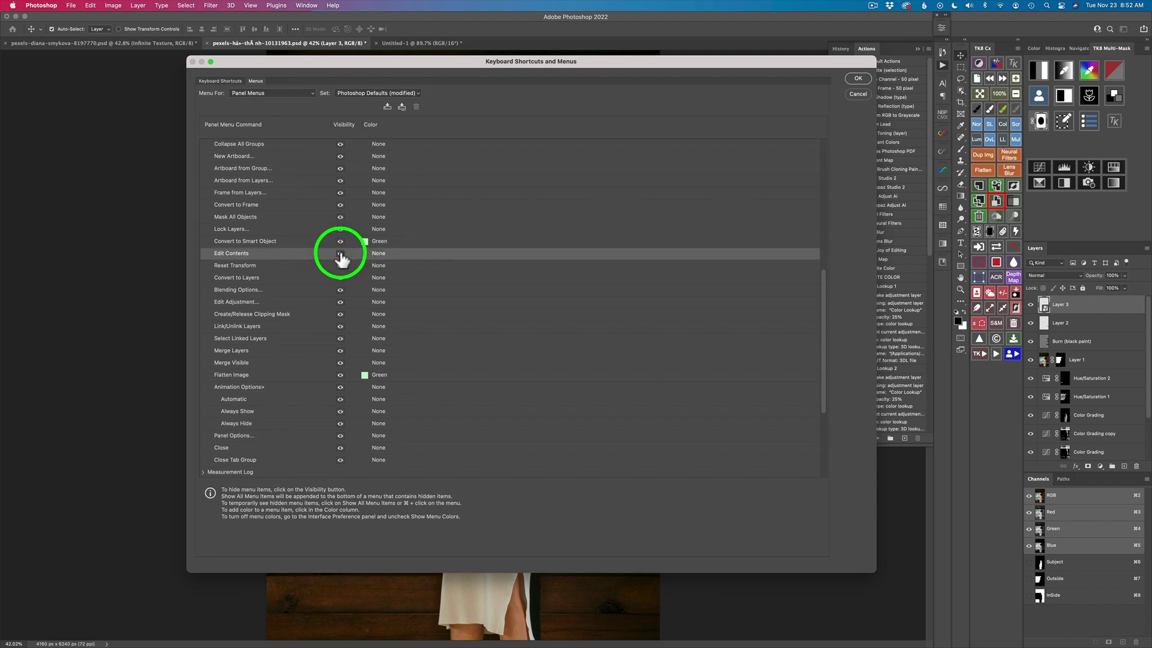
Switch back to Application Menus, hide Browse in Bridge, and confirm with OK.
{"action": "left_click", "coordinate": [312, 92]}
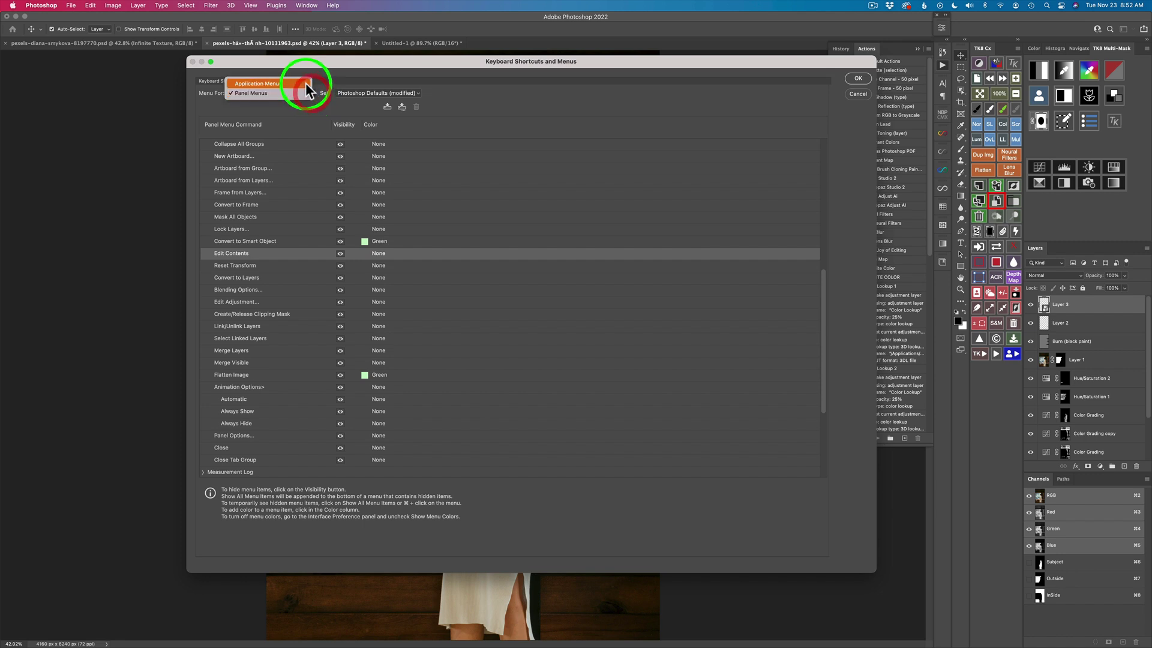
{"action": "left_click", "coordinate": [304, 81]}
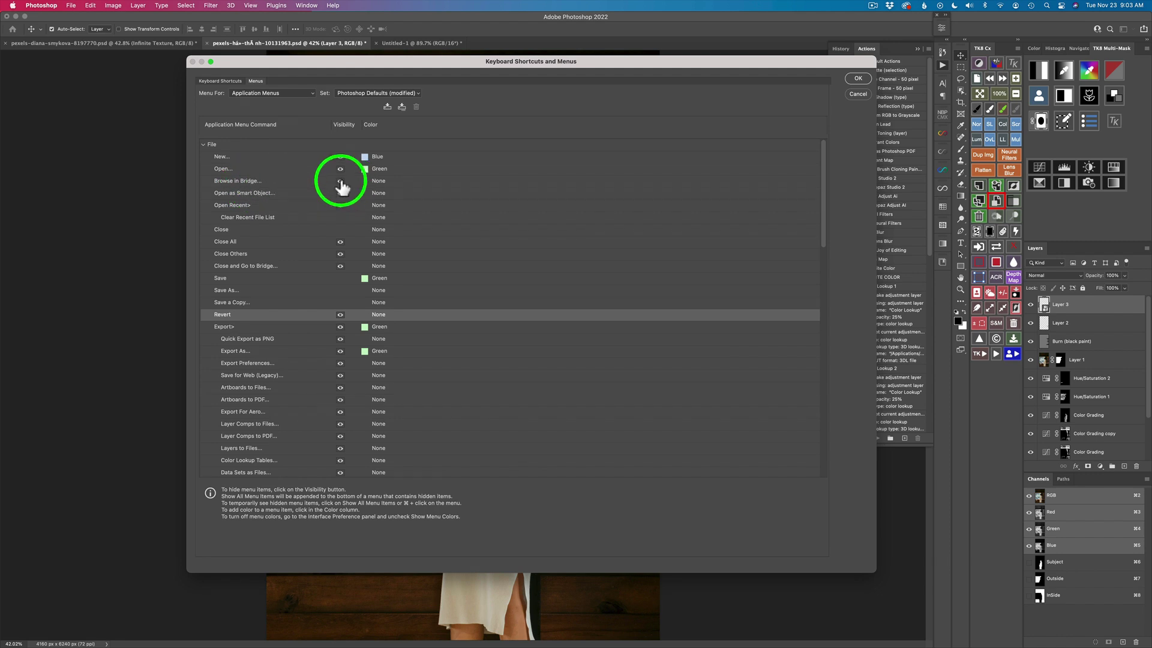
{"action": "left_click", "coordinate": [340, 182]}
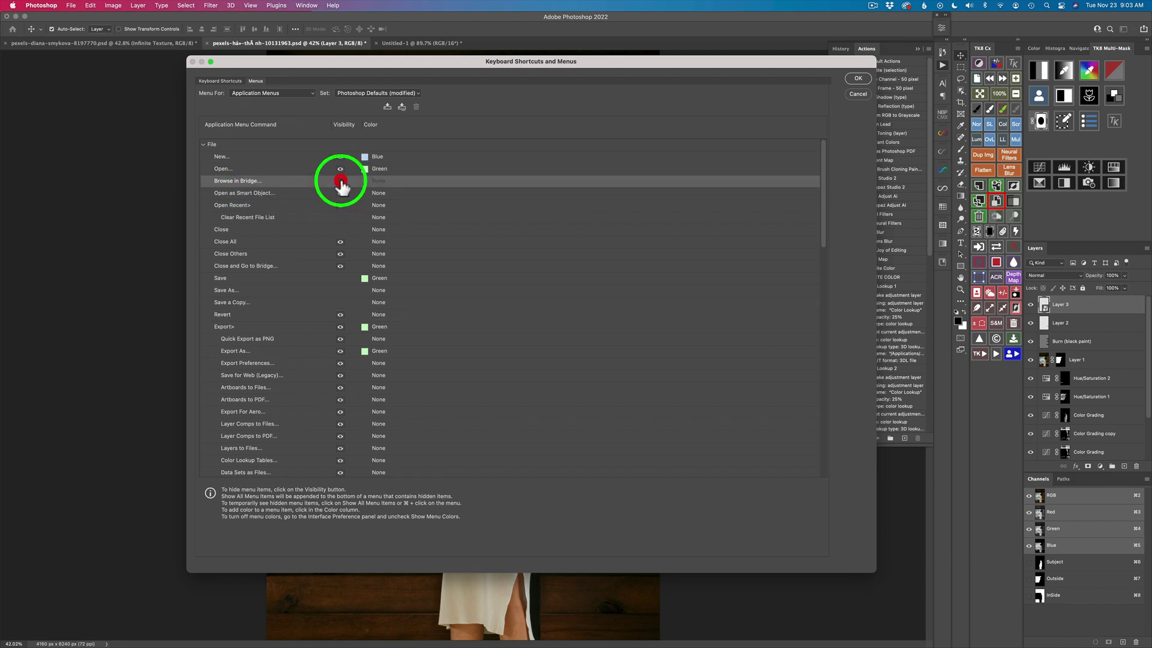
{"action": "left_click", "coordinate": [858, 78]}
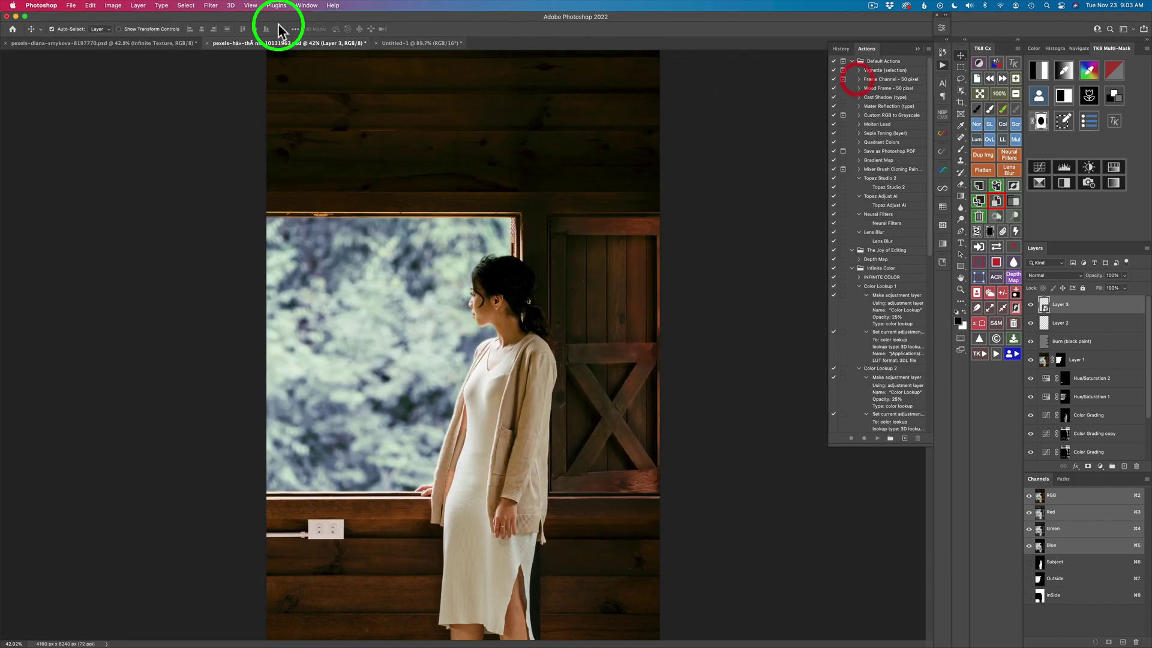
Reveal all hidden File menu commands with Show All Menu Items, then reopen the File menu.
{"action": "left_click", "coordinate": [71, 6]}
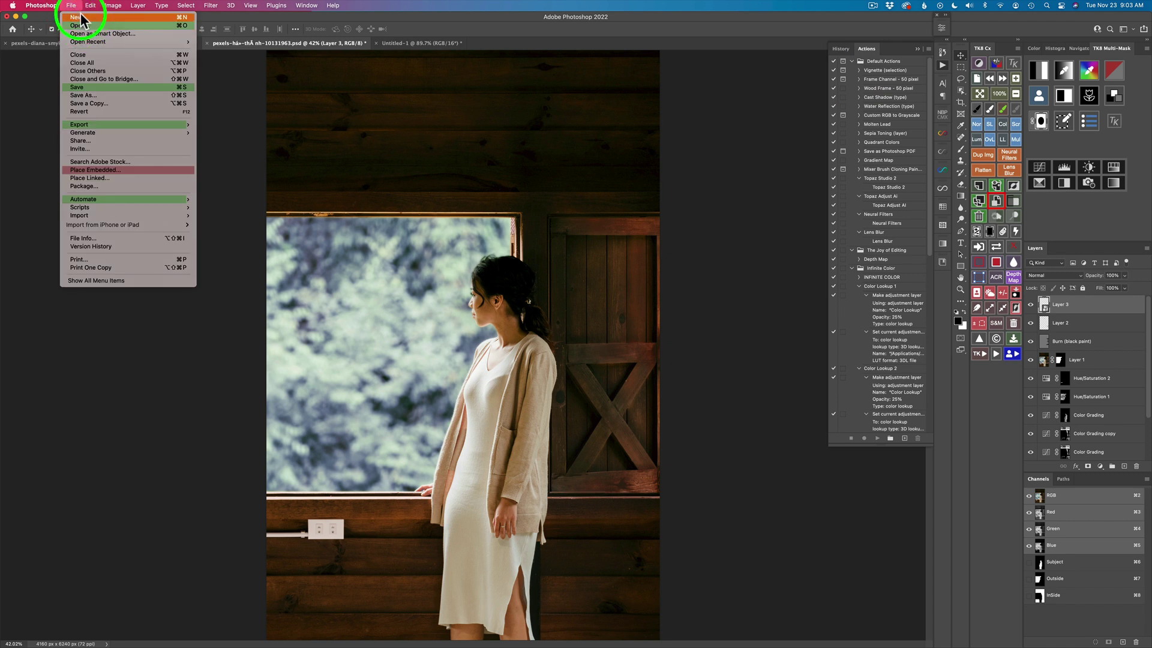
{"action": "left_click", "coordinate": [108, 282]}
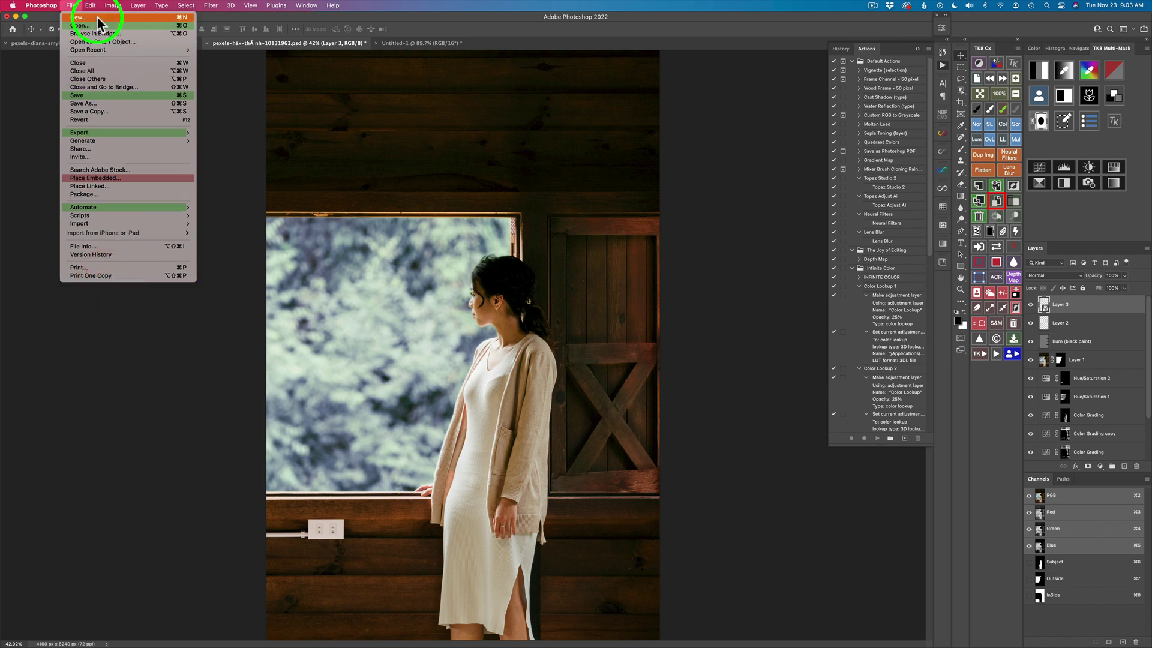
{"action": "left_click", "coordinate": [233, 106]}
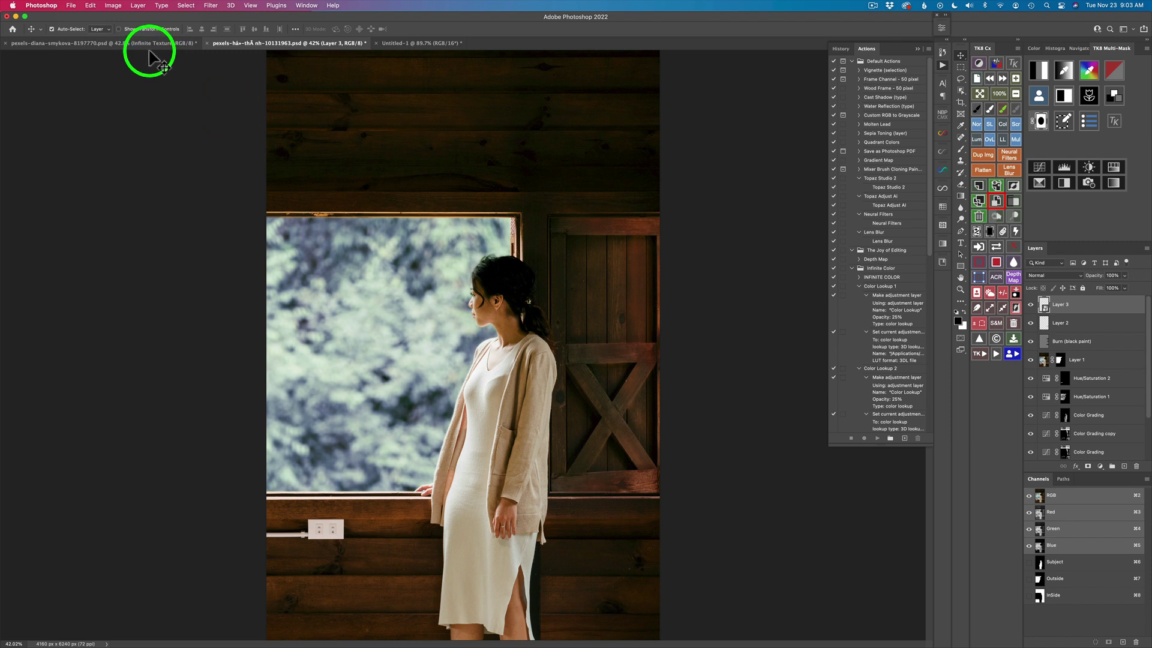
{"action": "left_click", "coordinate": [72, 6]}
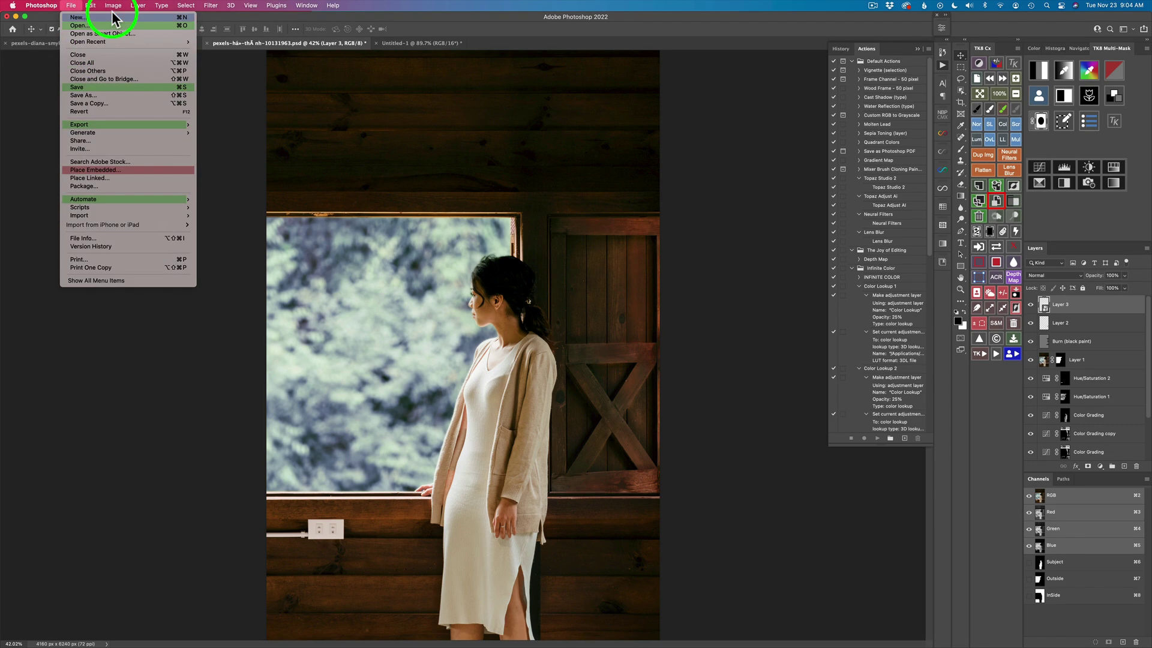
In Edit > Menus…, make Browse in Bridge visible again and confirm with OK.
{"action": "mouse_move", "coordinate": [91, 6]}
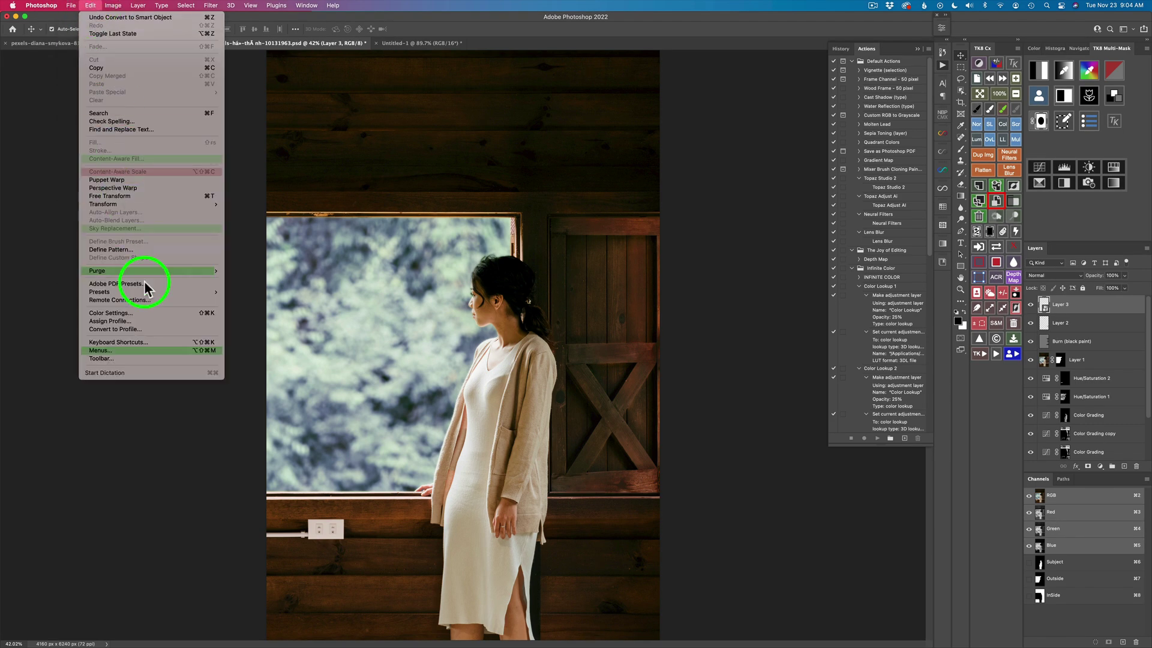
{"action": "left_click", "coordinate": [143, 353]}
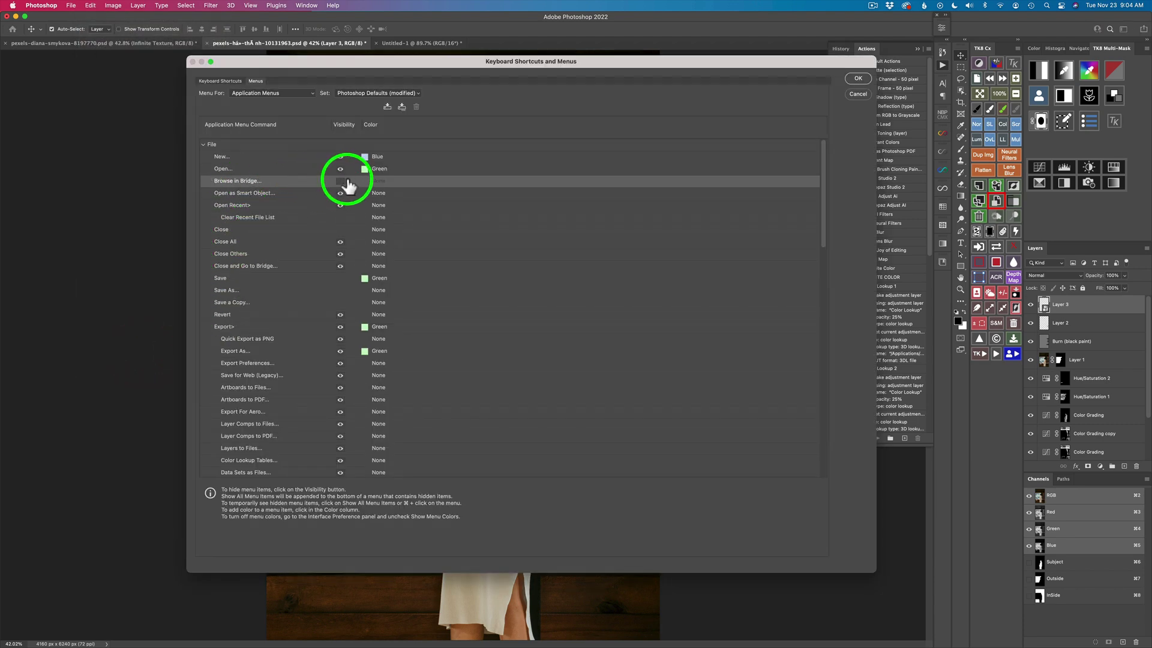
{"action": "left_click", "coordinate": [341, 182]}
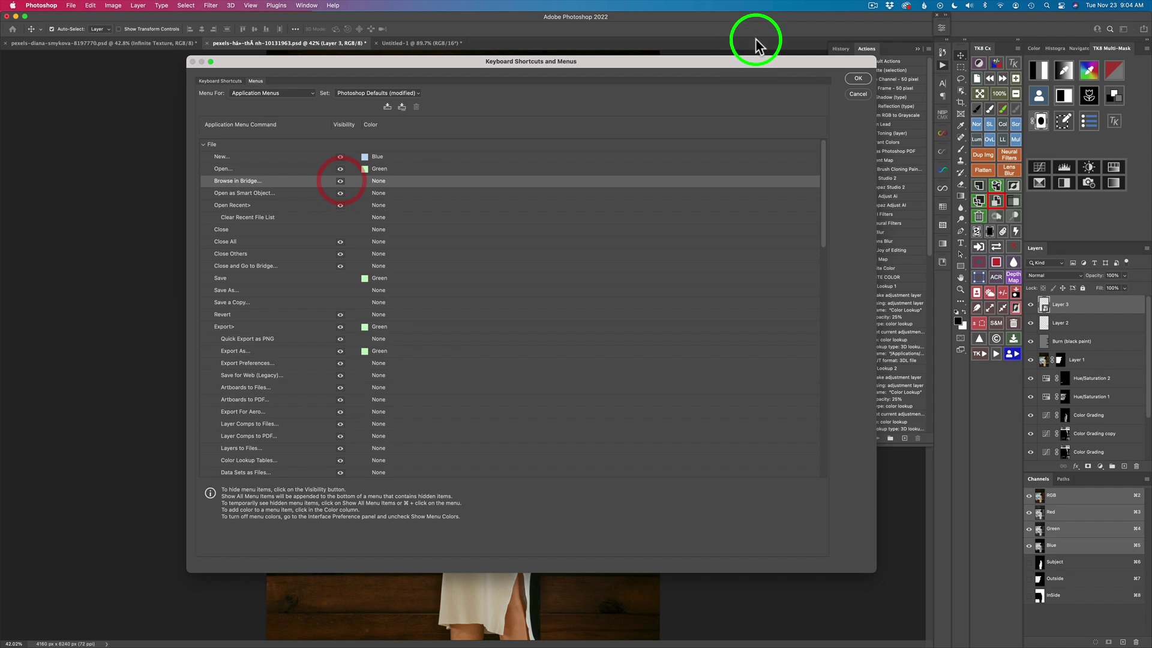
{"action": "left_click", "coordinate": [860, 78]}
Check Browse in Bridge appears in the File menu, then reopen Menus and select the File group.
{"action": "left_click", "coordinate": [71, 6]}
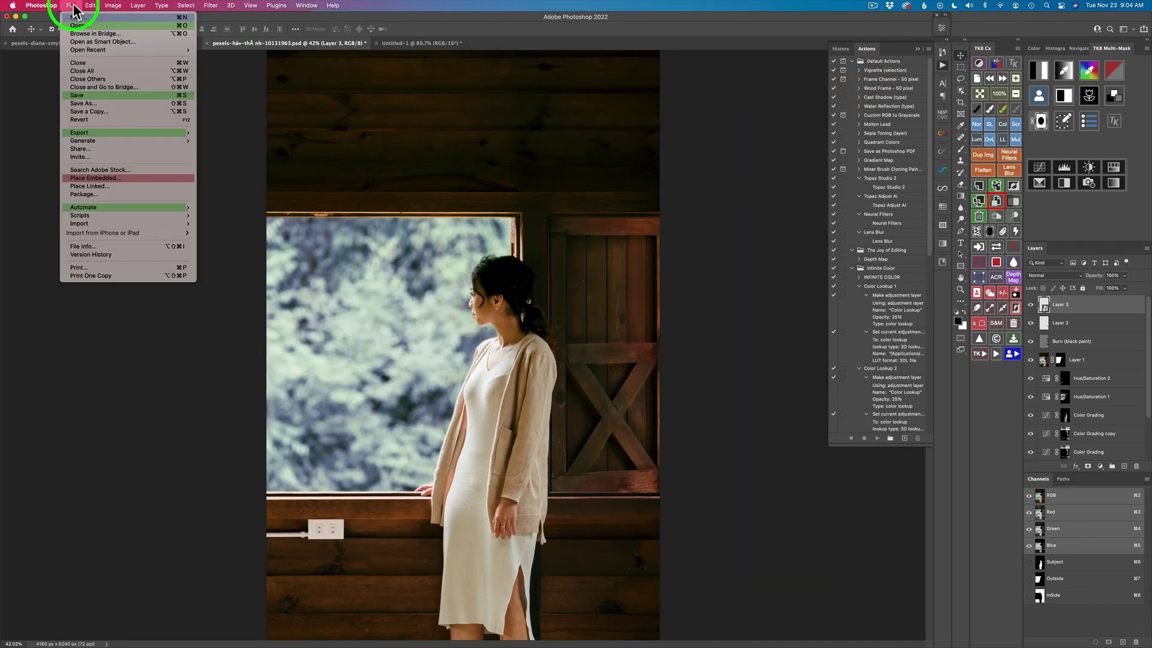
{"action": "left_click", "coordinate": [213, 84]}
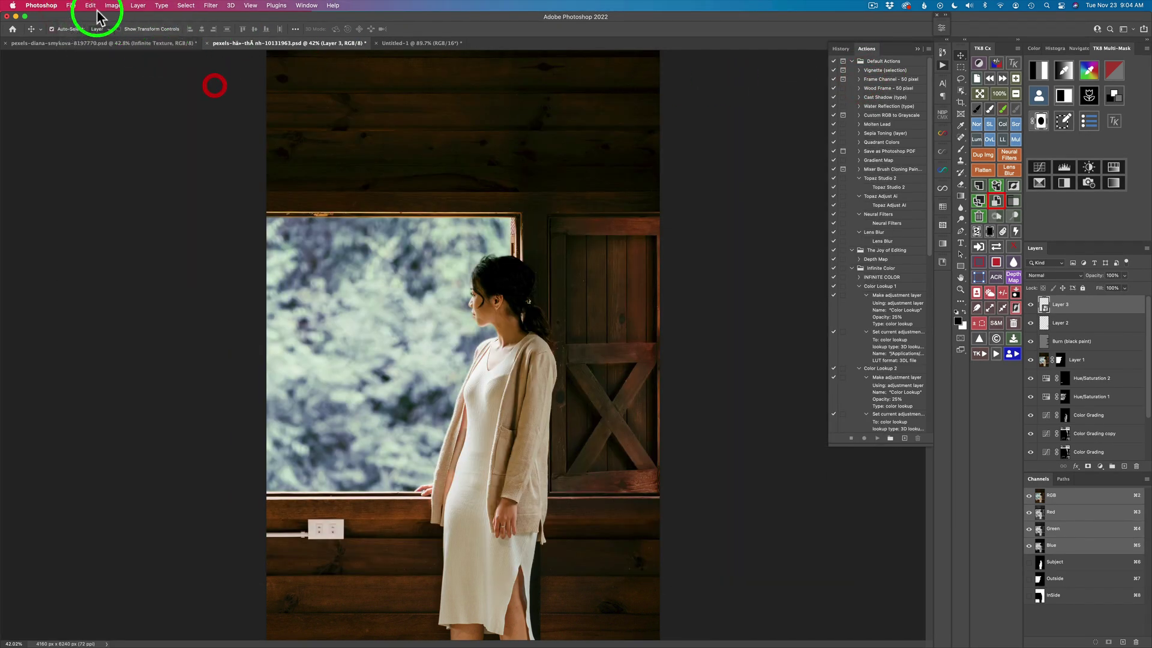
{"action": "left_click", "coordinate": [90, 5]}
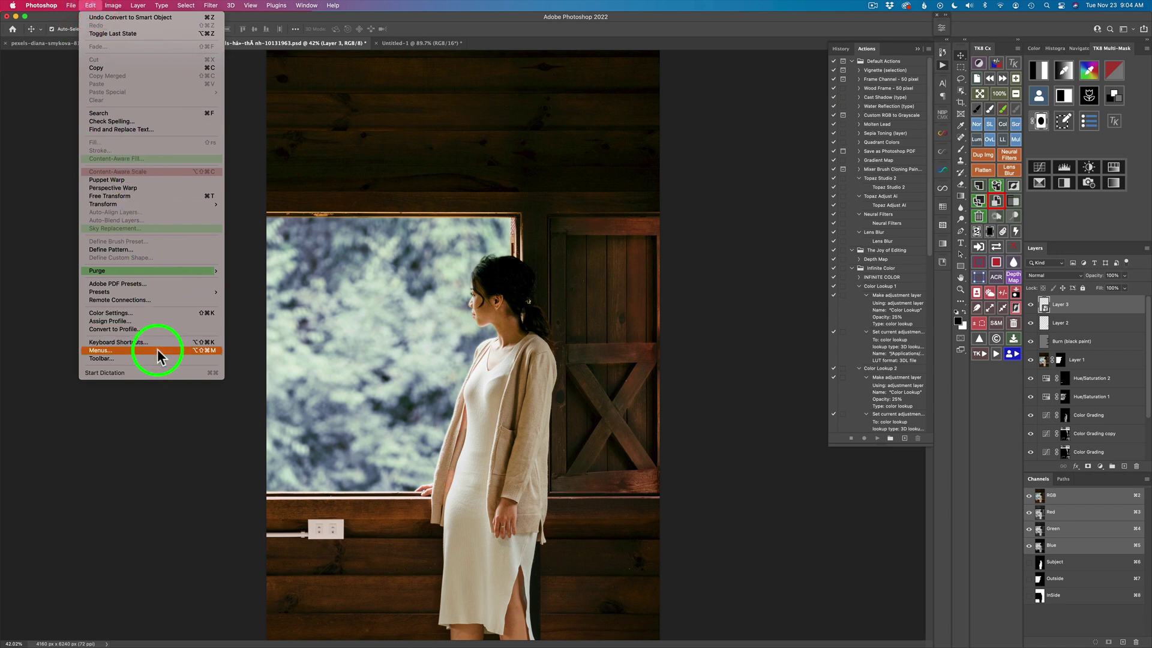
{"action": "left_click", "coordinate": [157, 350]}
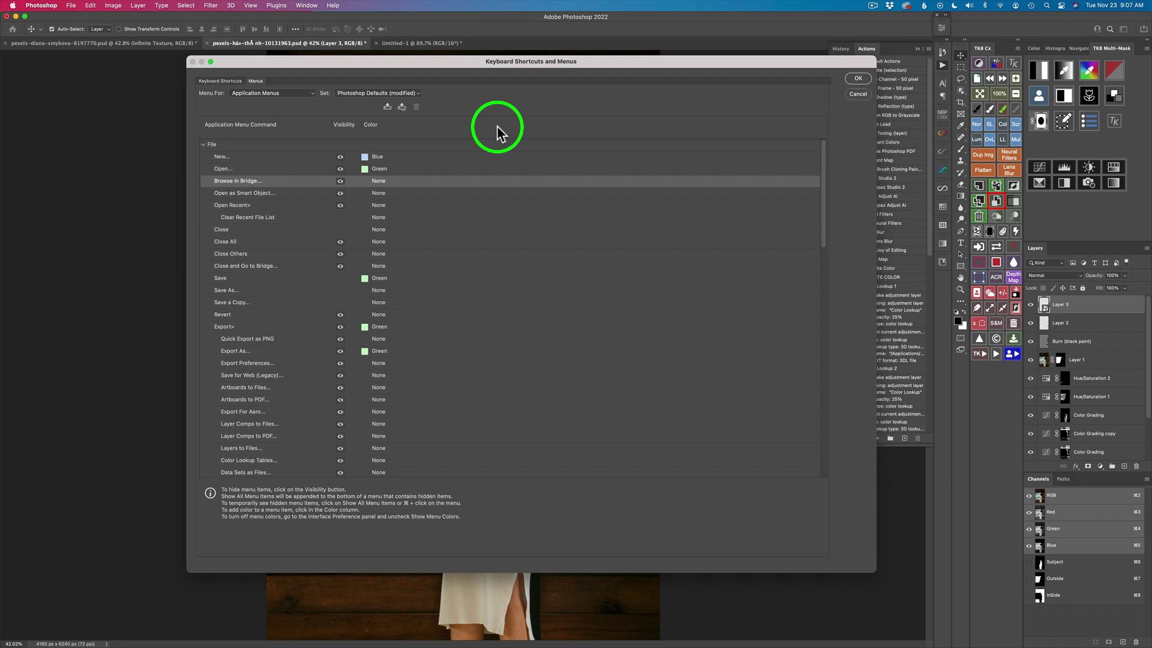
{"action": "left_click", "coordinate": [205, 147]}
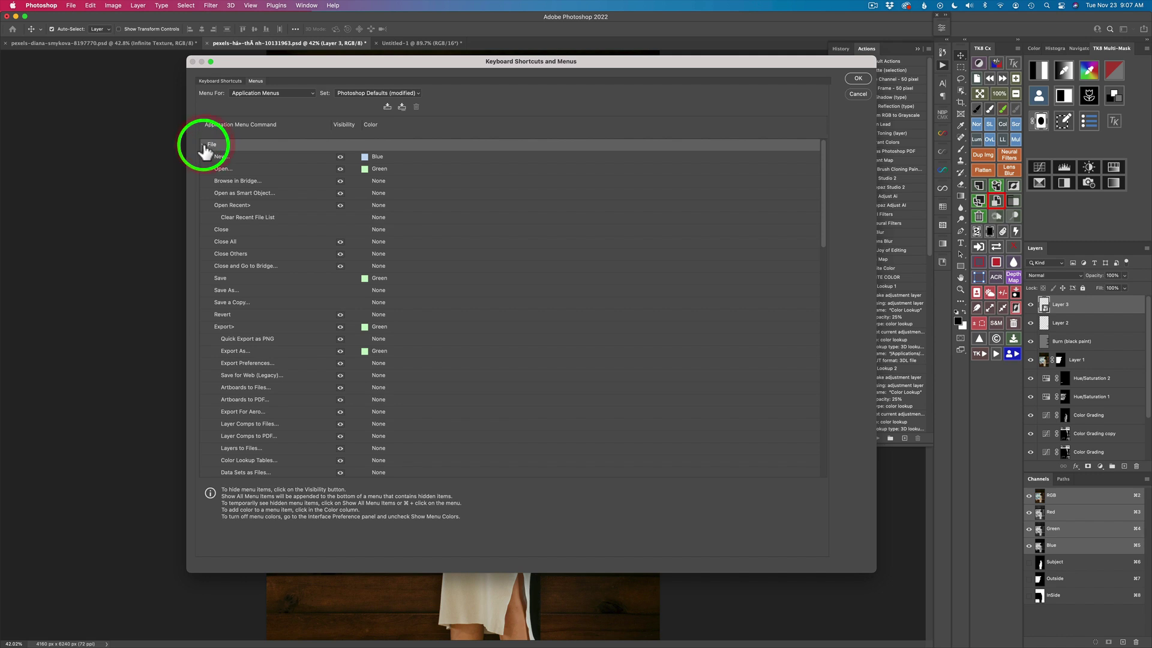
Collapse File, expand Filter, and scroll down to the Topaz Labs plug-in entries.
{"action": "left_click", "coordinate": [204, 147]}
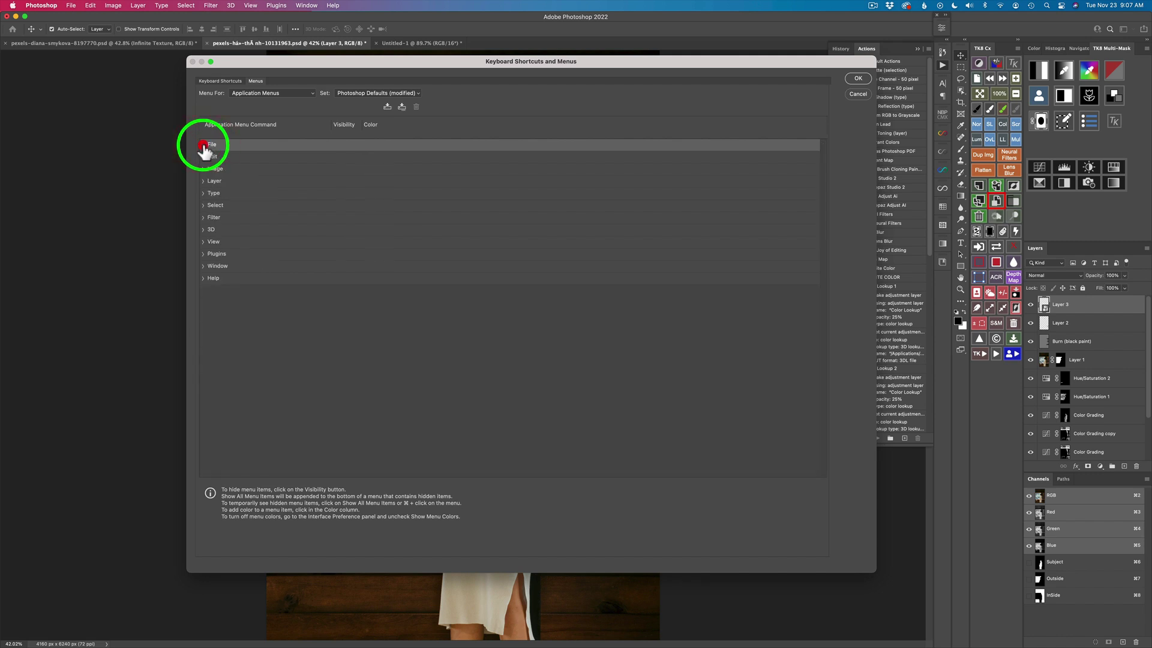
{"action": "left_click", "coordinate": [204, 218]}
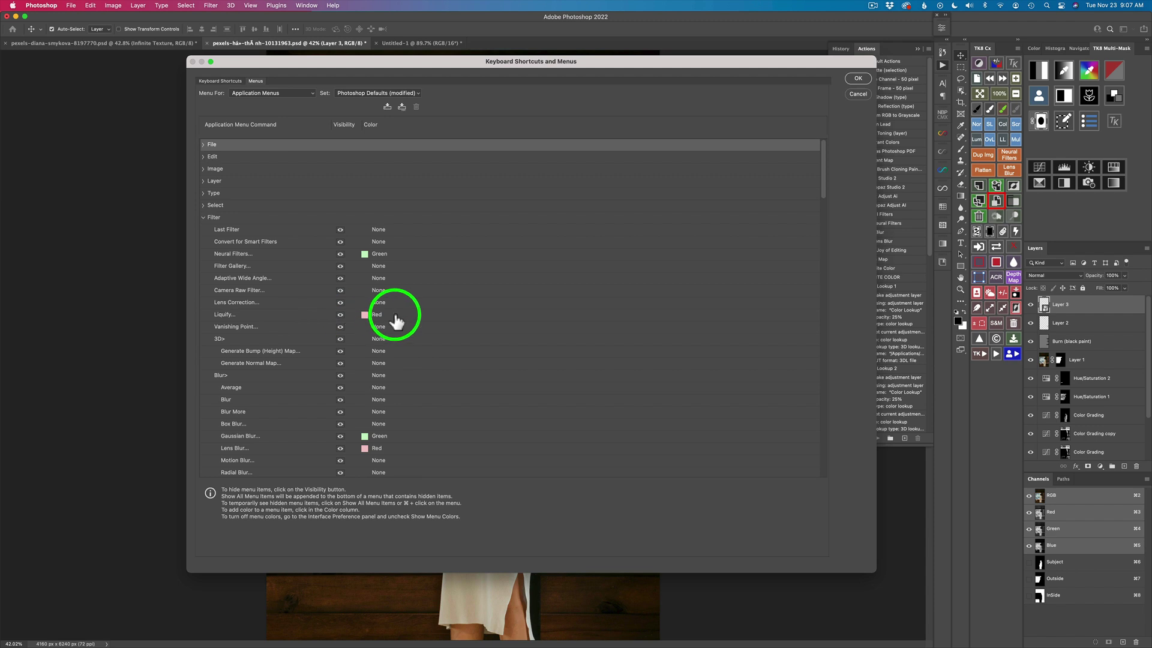
{"action": "scroll", "coordinate": [396, 322], "scroll_direction": "down", "scroll_amount": 10}
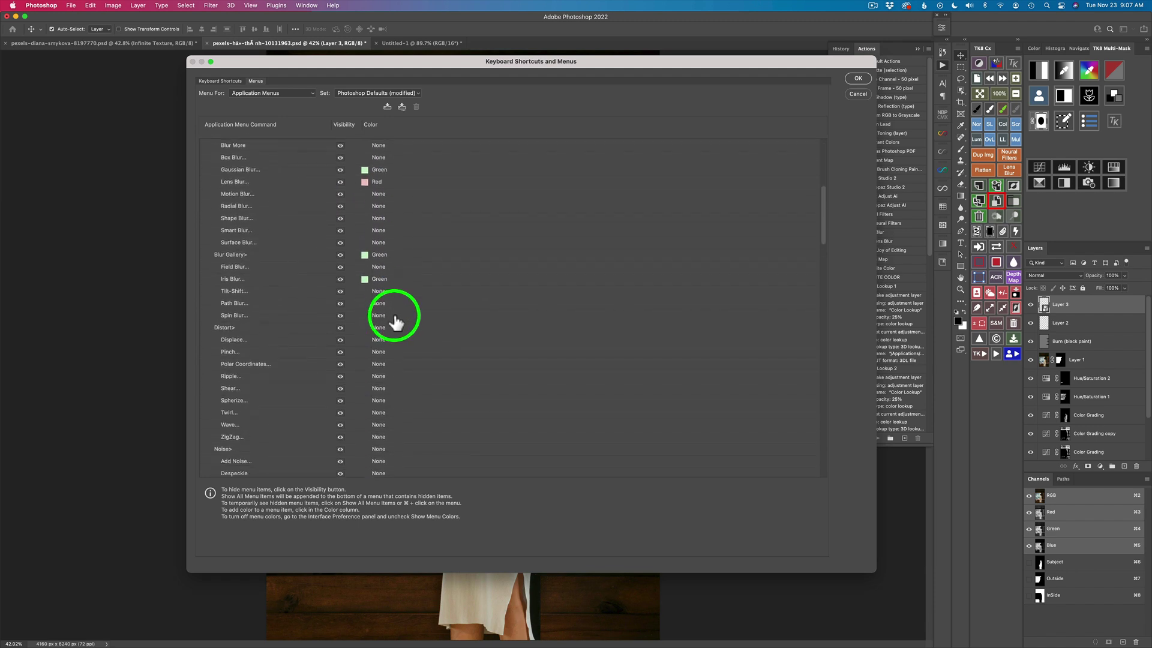
{"action": "scroll", "coordinate": [396, 322], "scroll_direction": "down", "scroll_amount": 10}
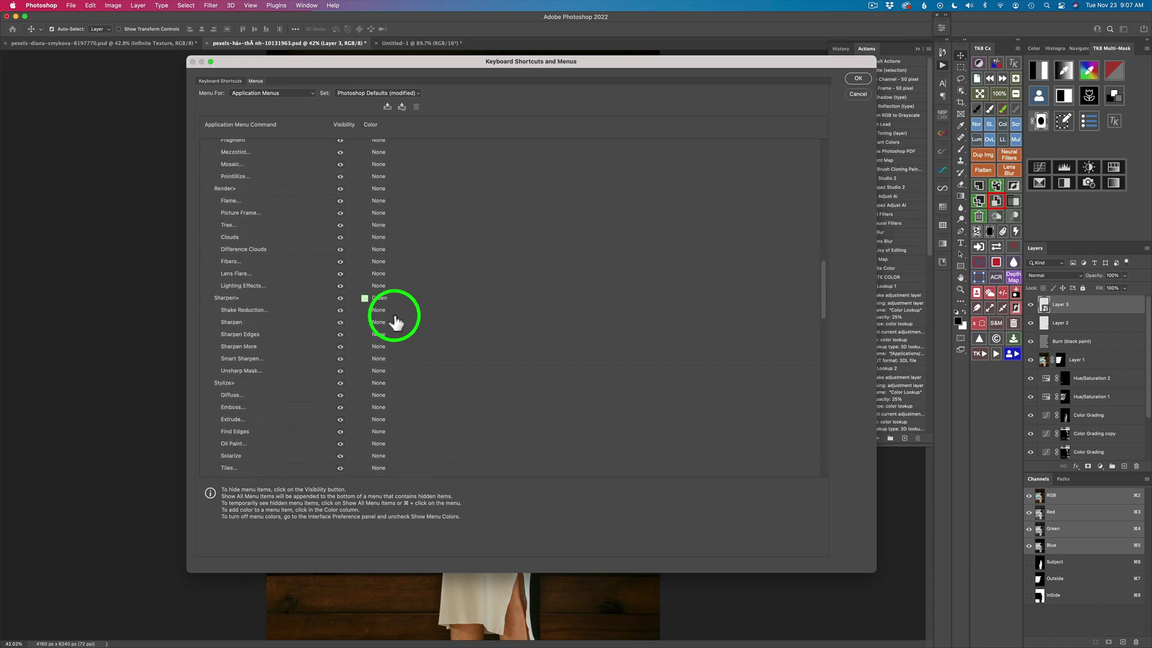
{"action": "scroll", "coordinate": [396, 322], "scroll_direction": "down", "scroll_amount": 10}
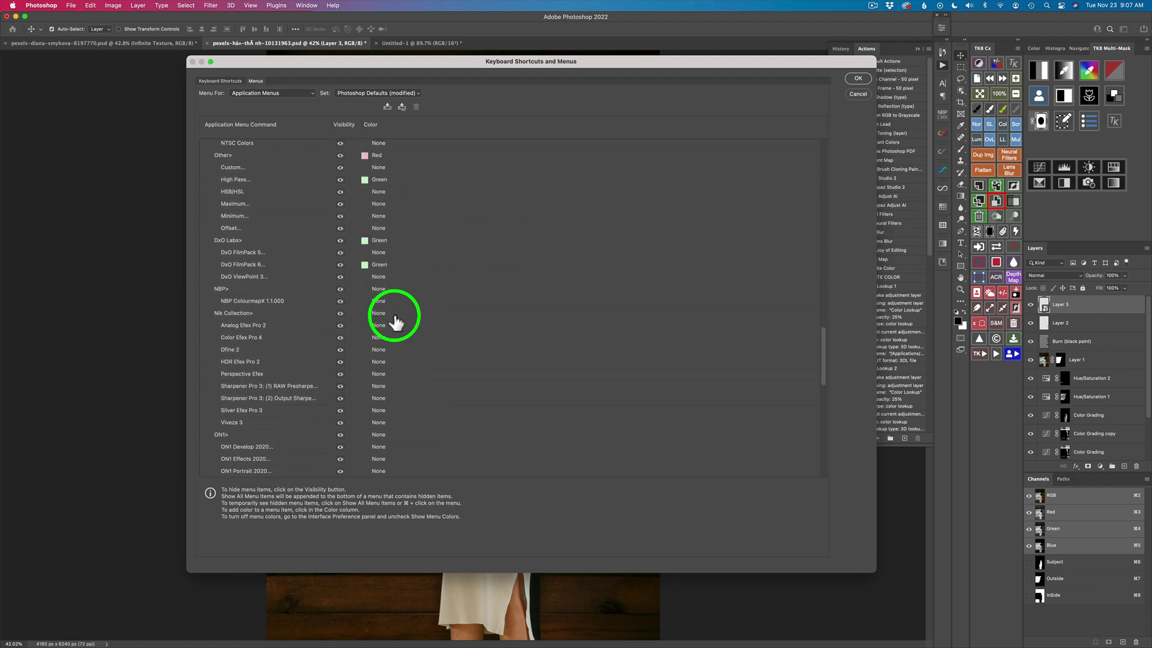
{"action": "scroll", "coordinate": [396, 322], "scroll_direction": "down", "scroll_amount": 4}
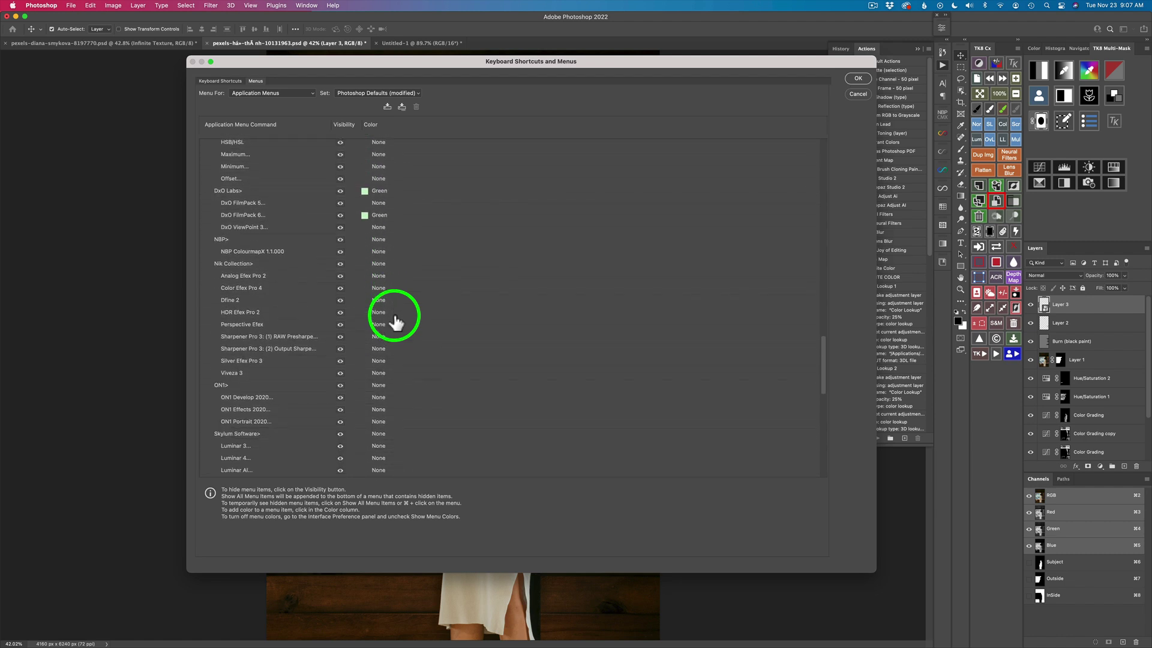
{"action": "scroll", "coordinate": [396, 322], "scroll_direction": "down", "scroll_amount": 1}
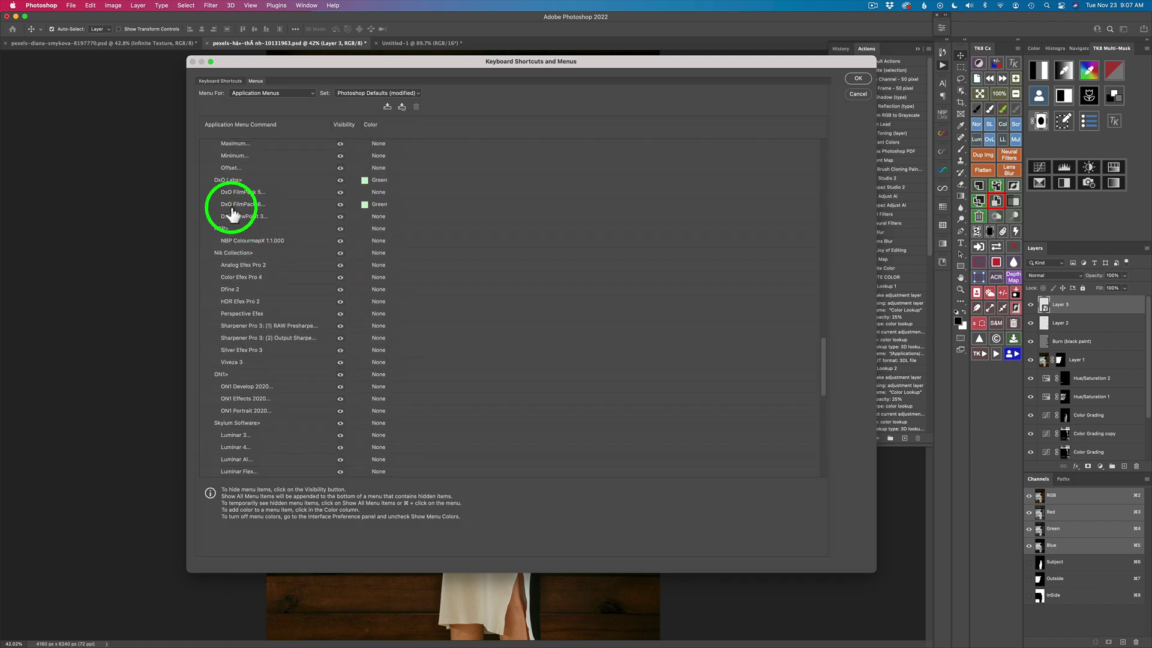
{"action": "scroll", "coordinate": [442, 264], "scroll_direction": "down", "scroll_amount": 4}
{"action": "scroll", "coordinate": [441, 264], "scroll_direction": "down", "scroll_amount": 15}
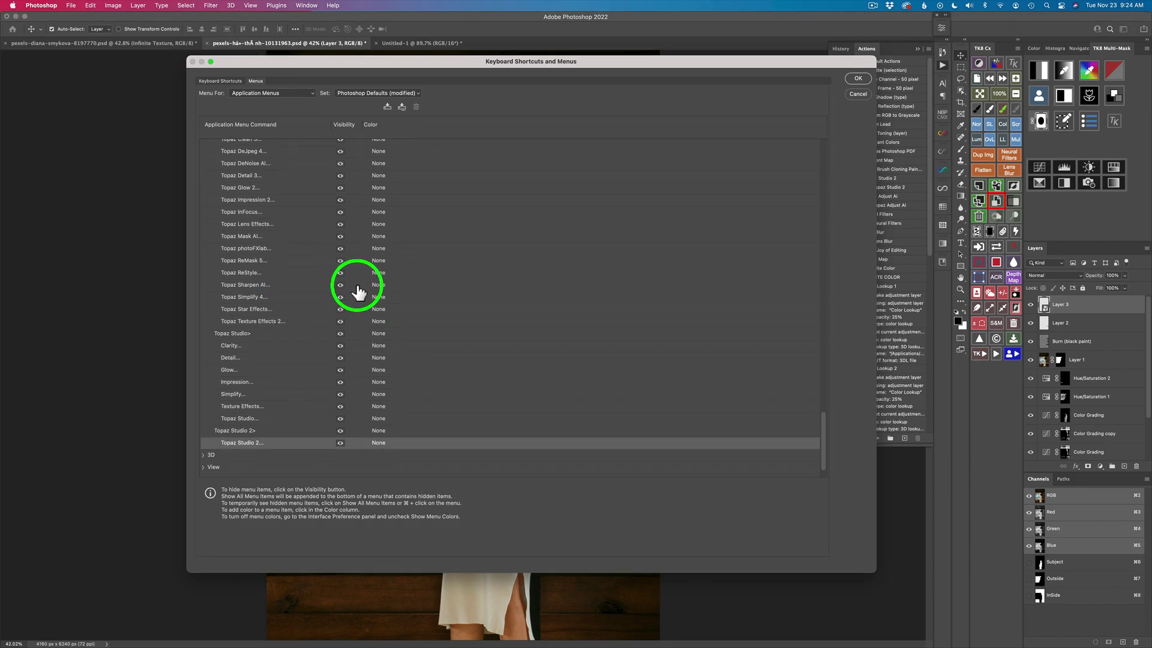
{"action": "scroll", "coordinate": [313, 277], "scroll_direction": "up", "scroll_amount": 4}
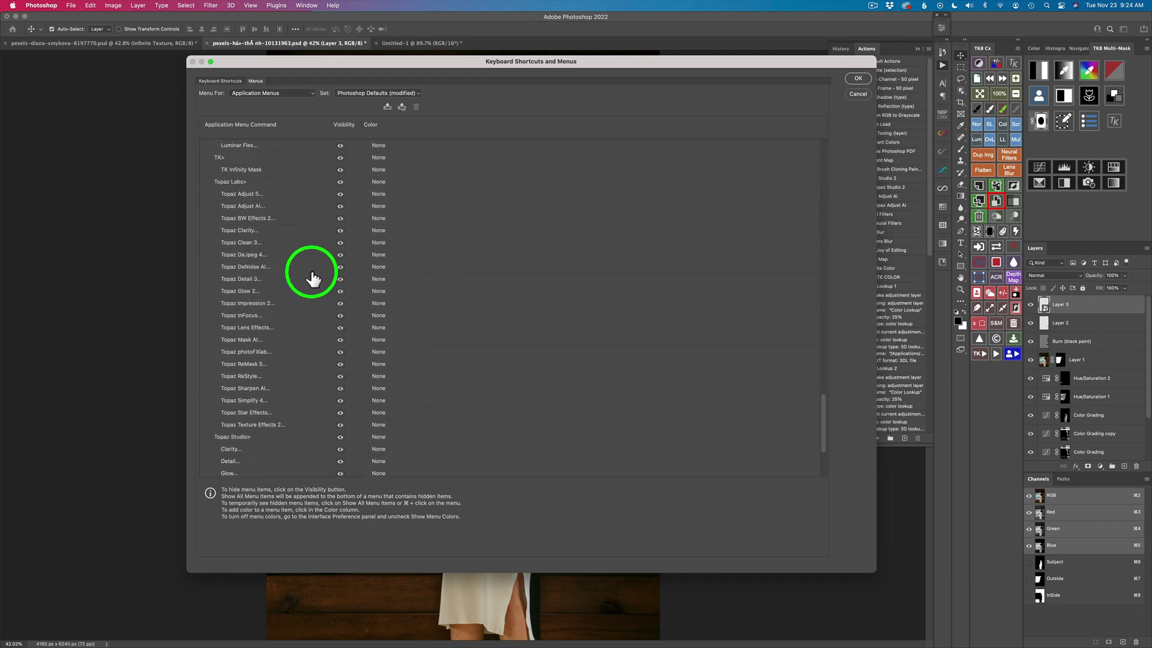
Colour Topaz Sharpen AI and the Topaz Labs group Green.
{"action": "left_click", "coordinate": [240, 183]}
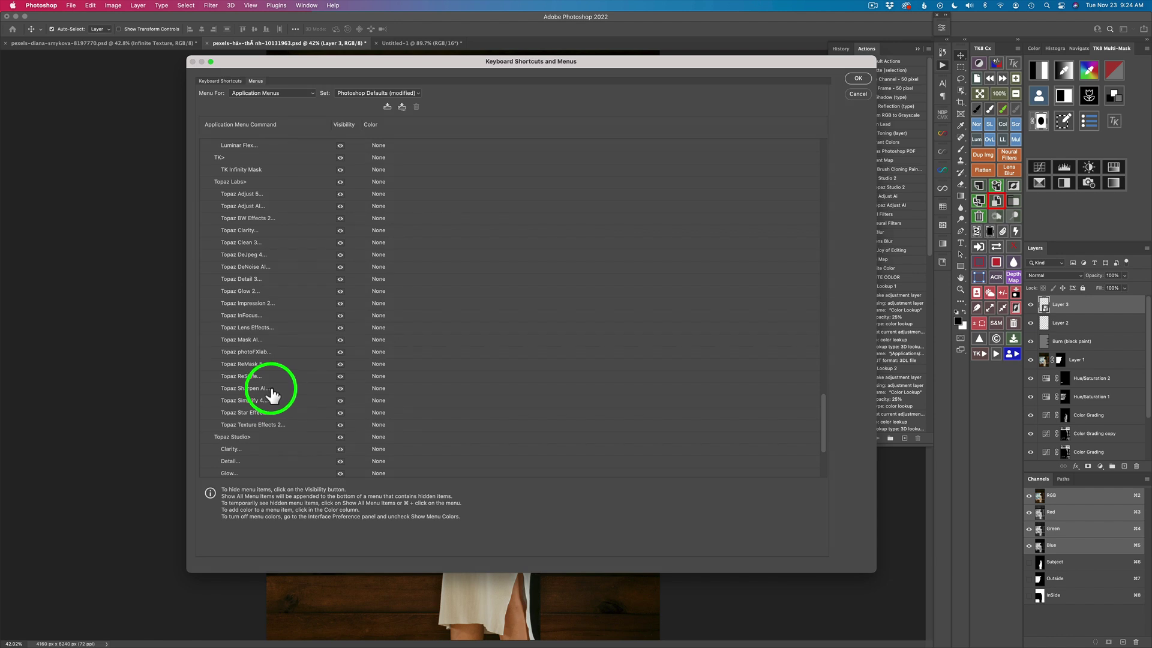
{"action": "left_click", "coordinate": [379, 389]}
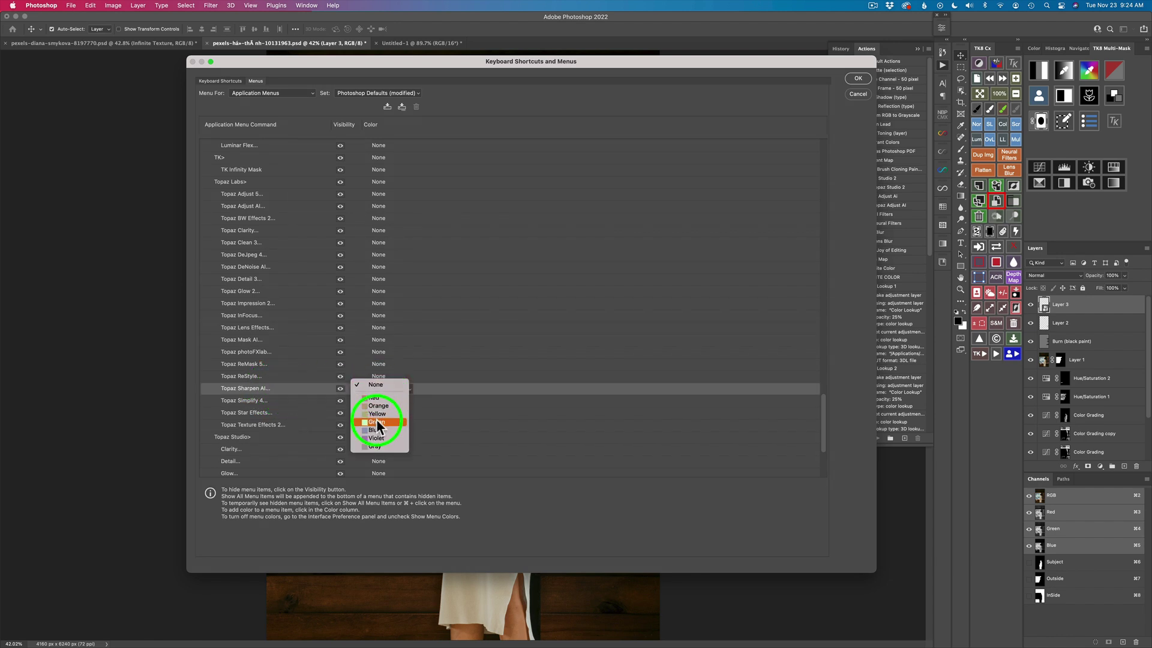
{"action": "left_click", "coordinate": [377, 423]}
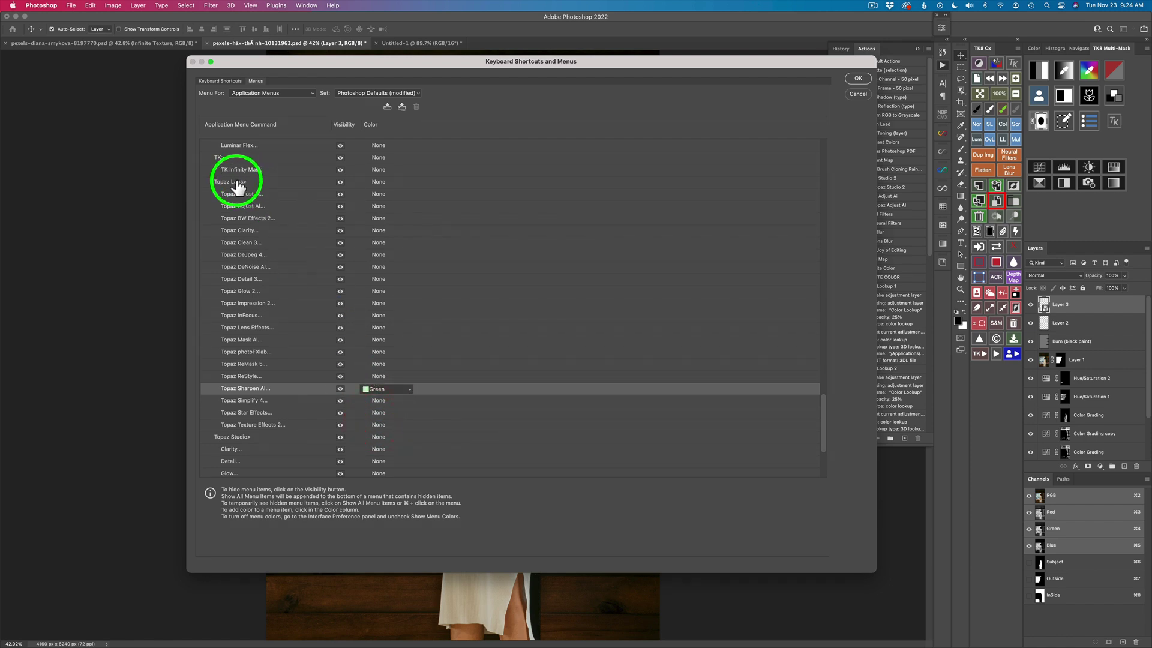
{"action": "left_click", "coordinate": [380, 183]}
{"action": "left_click", "coordinate": [379, 182]}
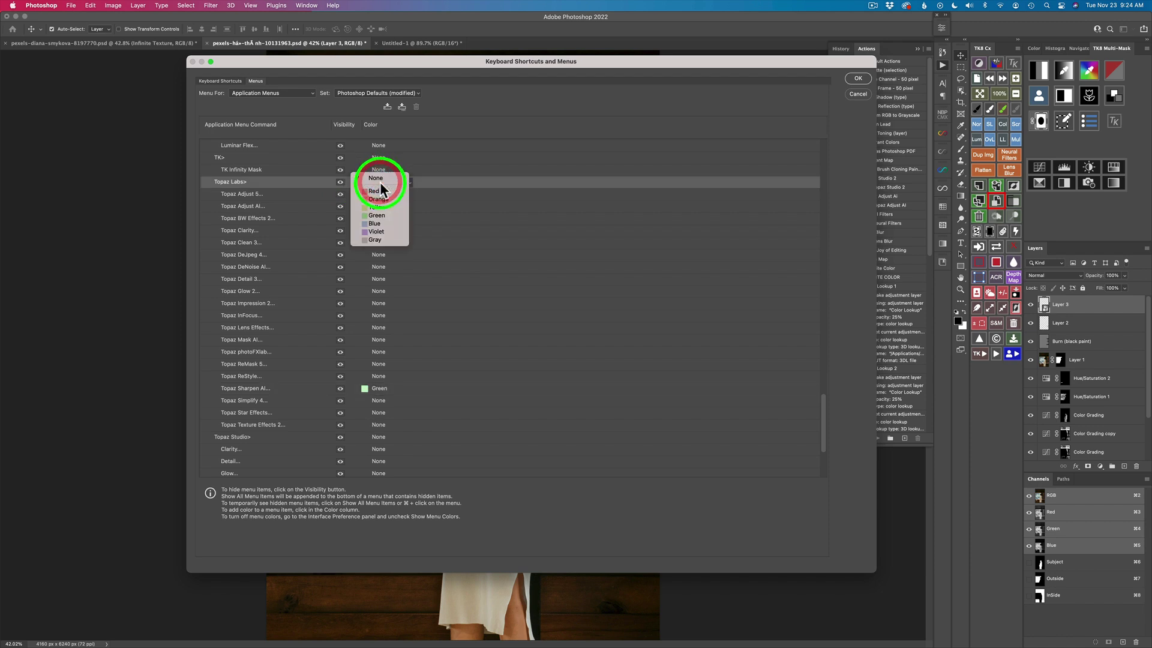
{"action": "left_click", "coordinate": [382, 216]}
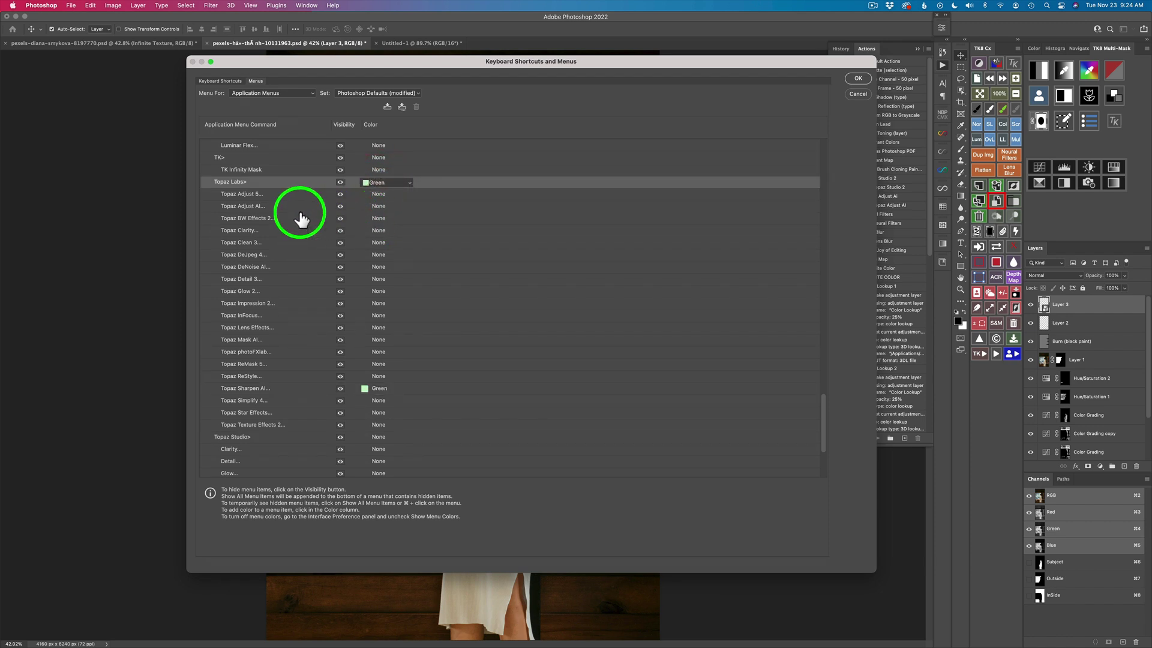
Colour Topaz Adjust AI and Topaz DeNoise AI Green, and Topaz ReStyle Red.
{"action": "left_click", "coordinate": [382, 205]}
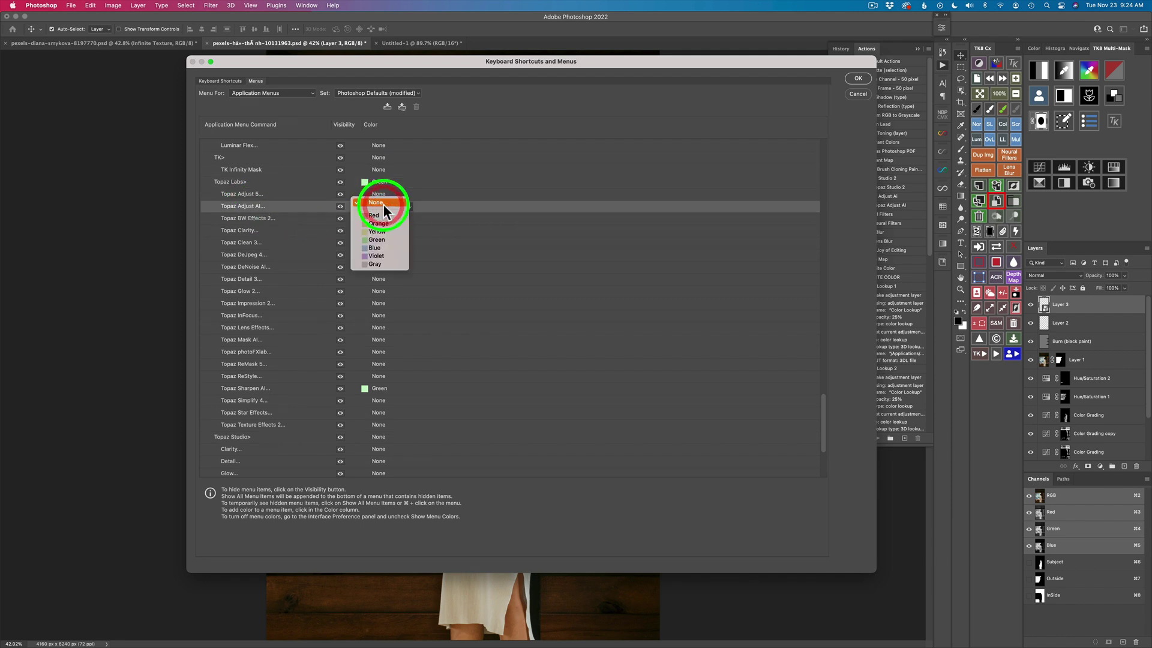
{"action": "left_click", "coordinate": [387, 241]}
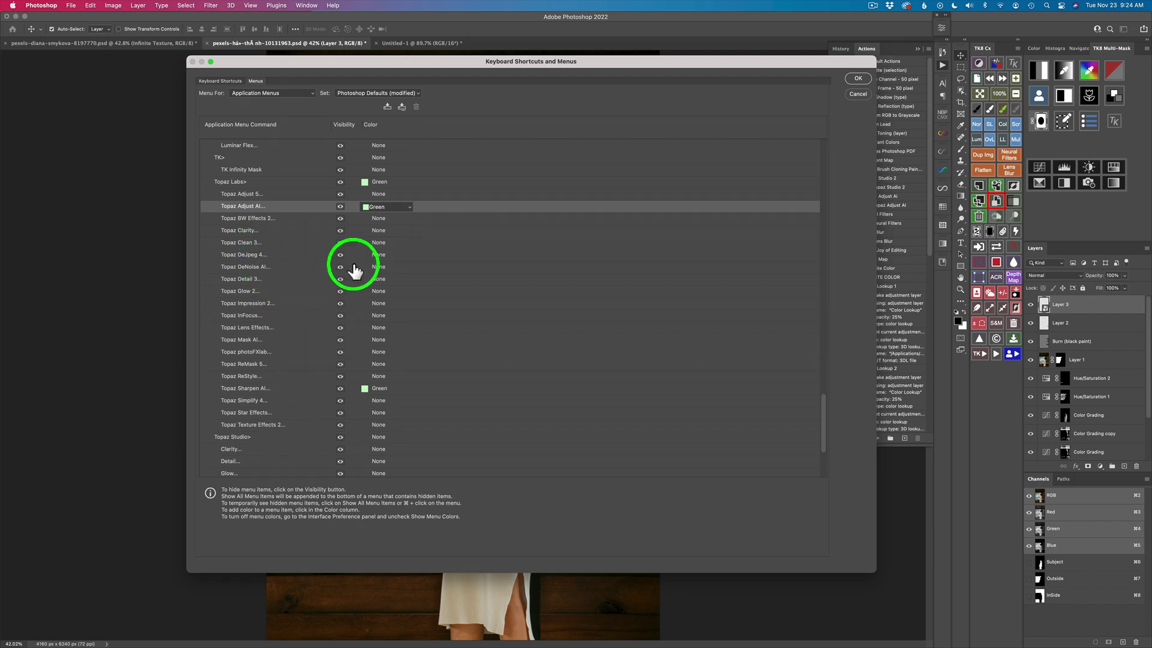
{"action": "left_click", "coordinate": [379, 268]}
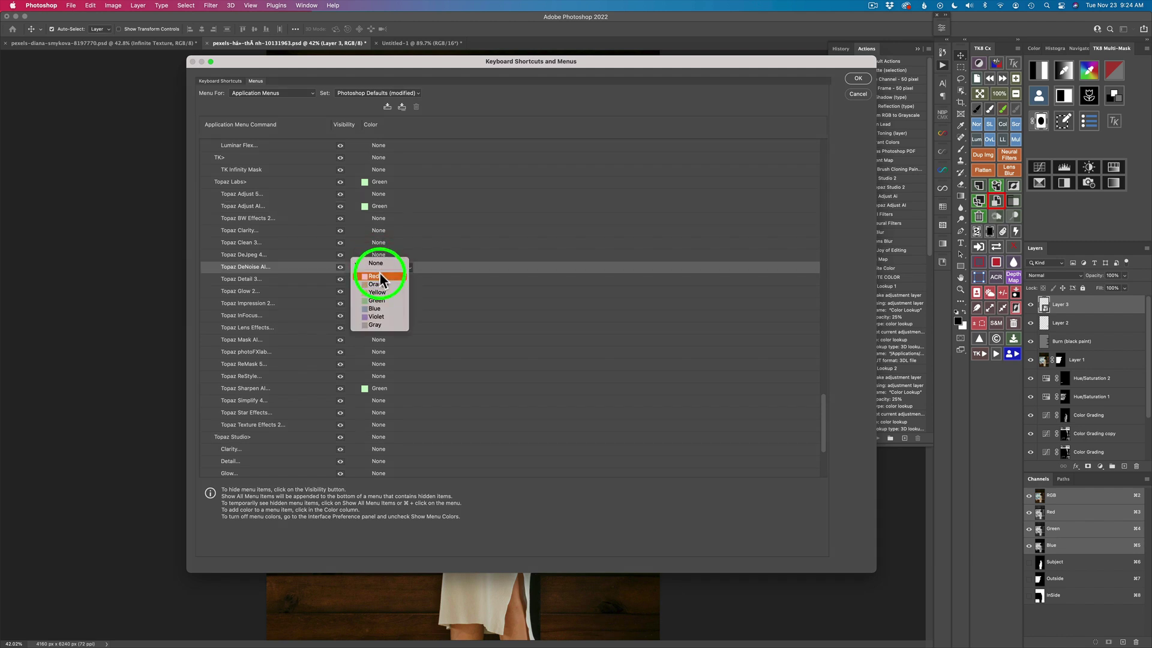
{"action": "left_click", "coordinate": [384, 305]}
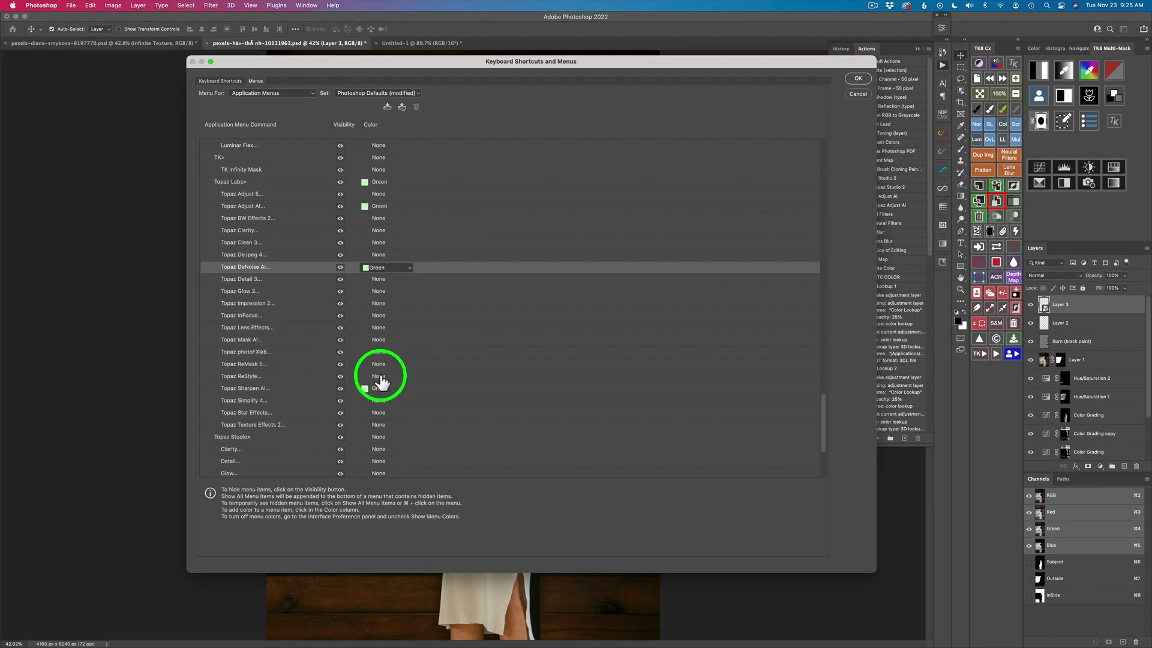
{"action": "left_click", "coordinate": [381, 378]}
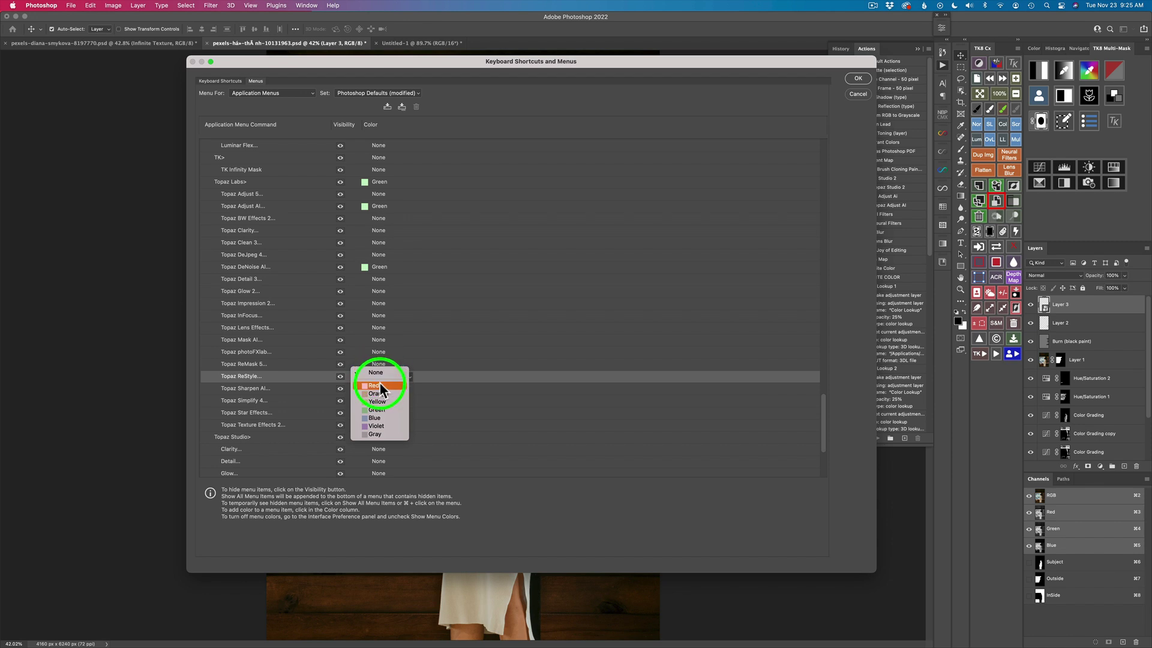
{"action": "left_click", "coordinate": [381, 385]}
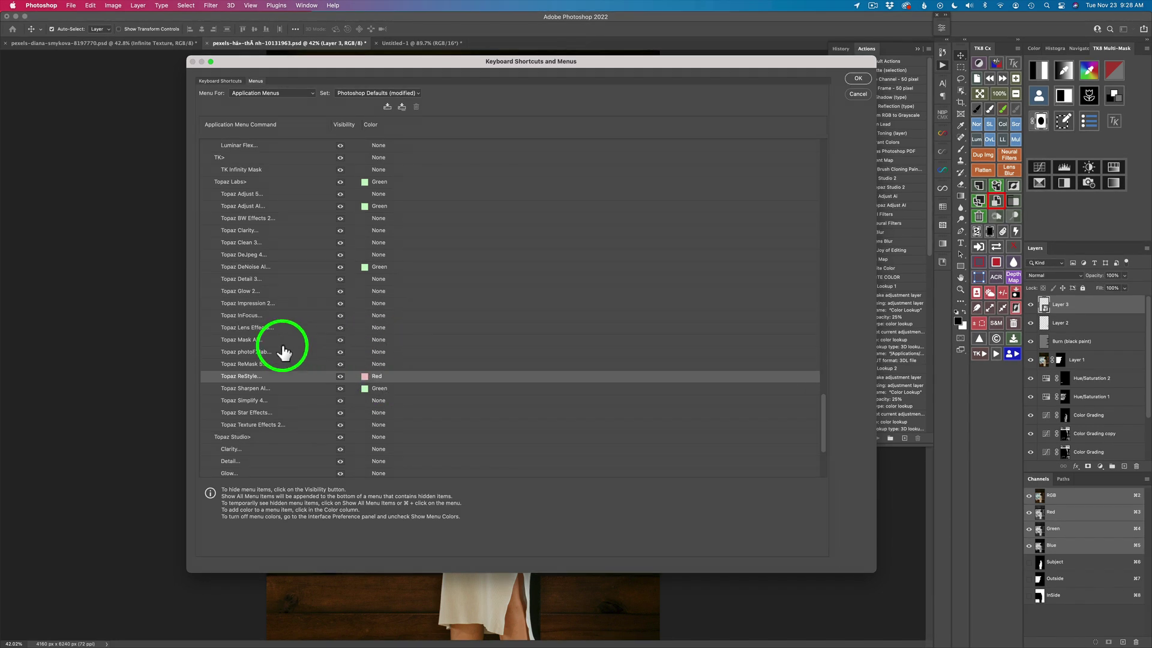
{"action": "left_click", "coordinate": [380, 340]}
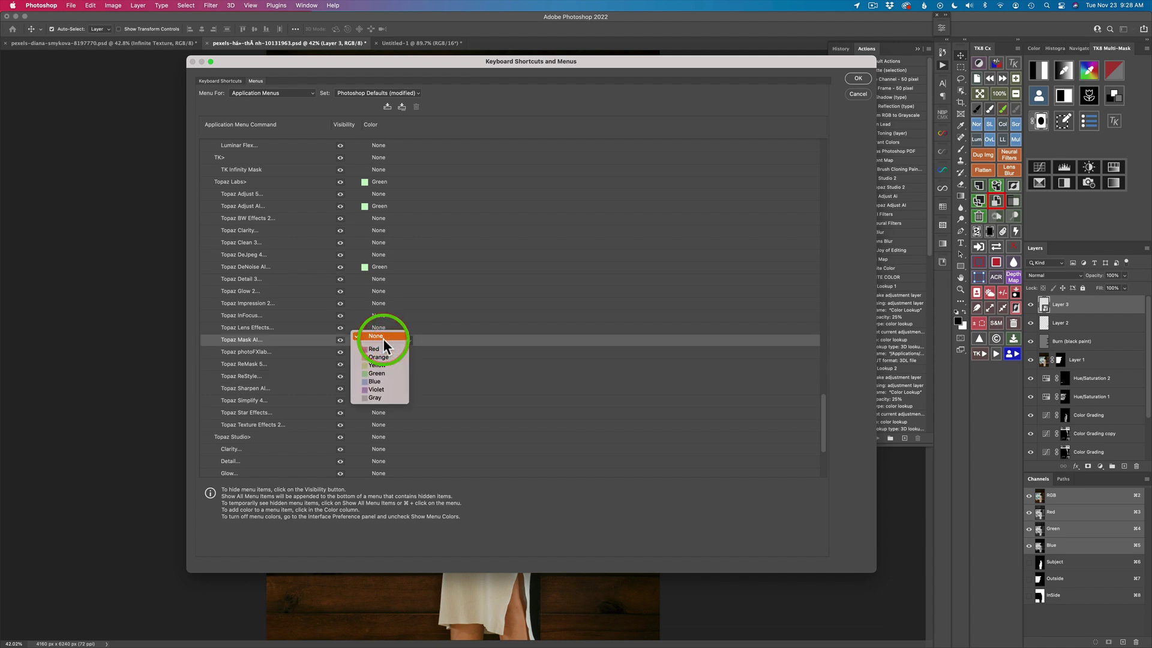
Make Topaz Mask AI Orange and the Skylum Software group Green.
{"action": "left_click", "coordinate": [382, 357]}
{"action": "scroll", "coordinate": [419, 291], "scroll_direction": "up", "scroll_amount": 5}
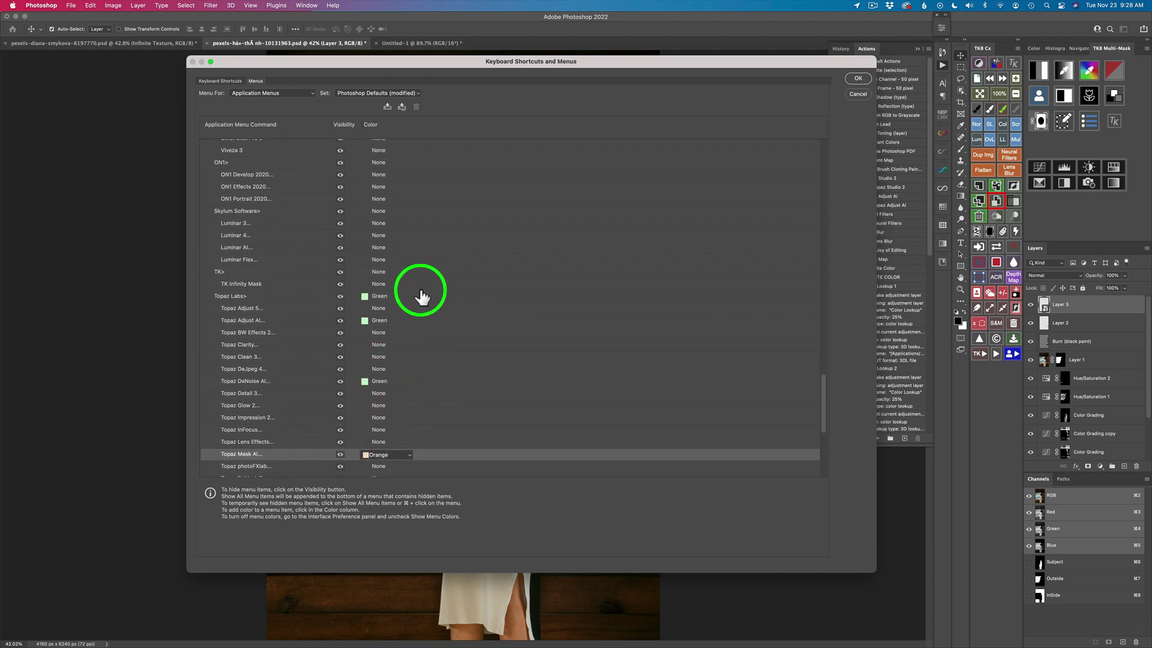
{"action": "scroll", "coordinate": [414, 293], "scroll_direction": "up", "scroll_amount": 2}
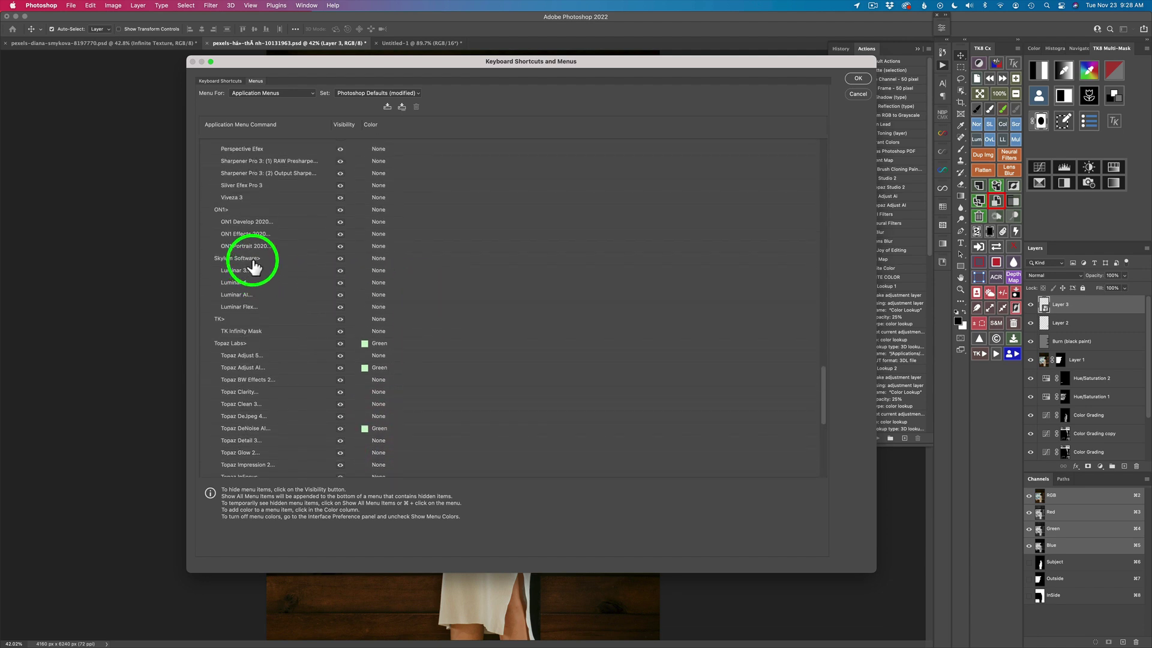
{"action": "left_click", "coordinate": [378, 258]}
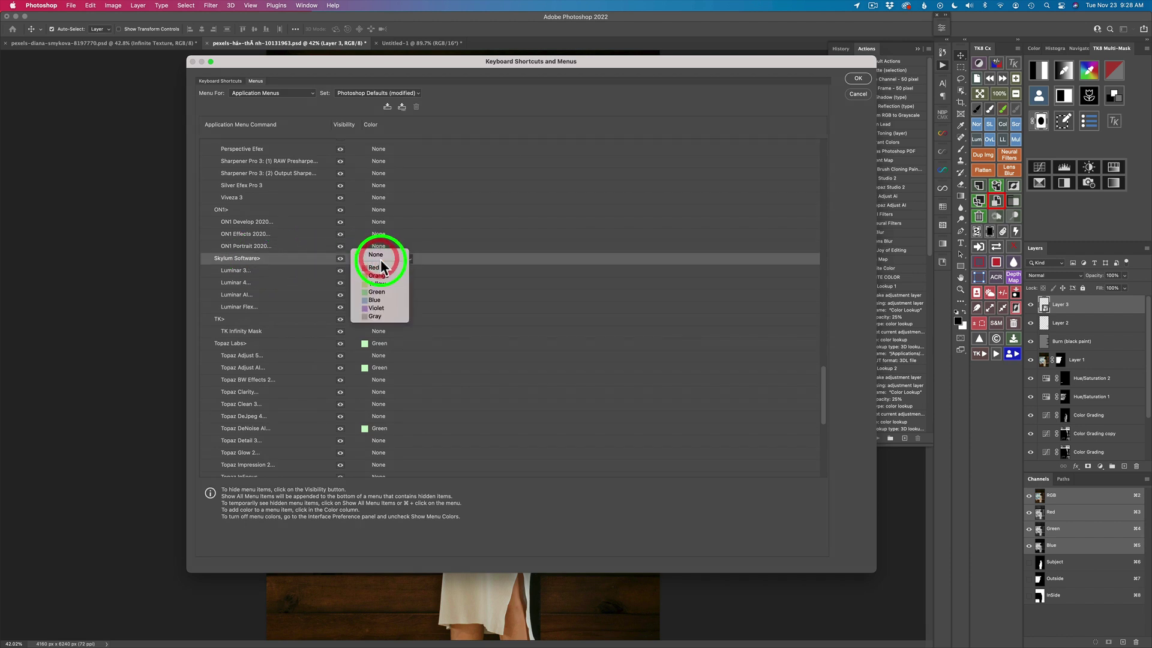
{"action": "left_click", "coordinate": [375, 292]}
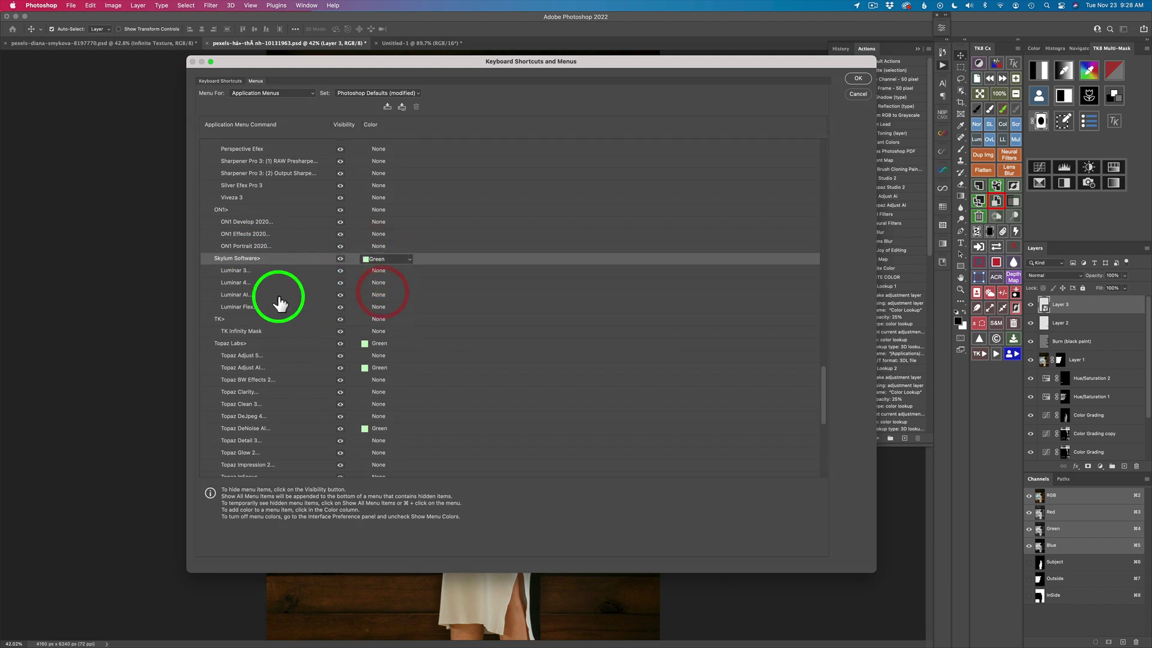
Colour Luminar AI Green and Luminar 4 Red, then apply the changes with OK.
{"action": "left_click", "coordinate": [380, 295]}
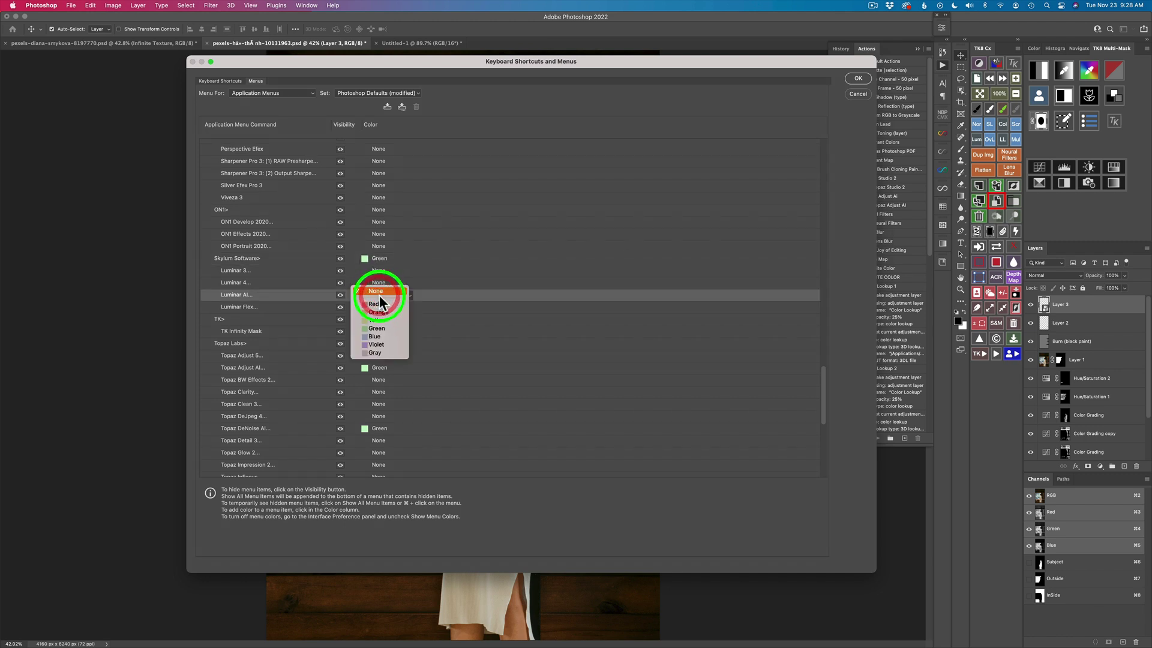
{"action": "left_click", "coordinate": [383, 330]}
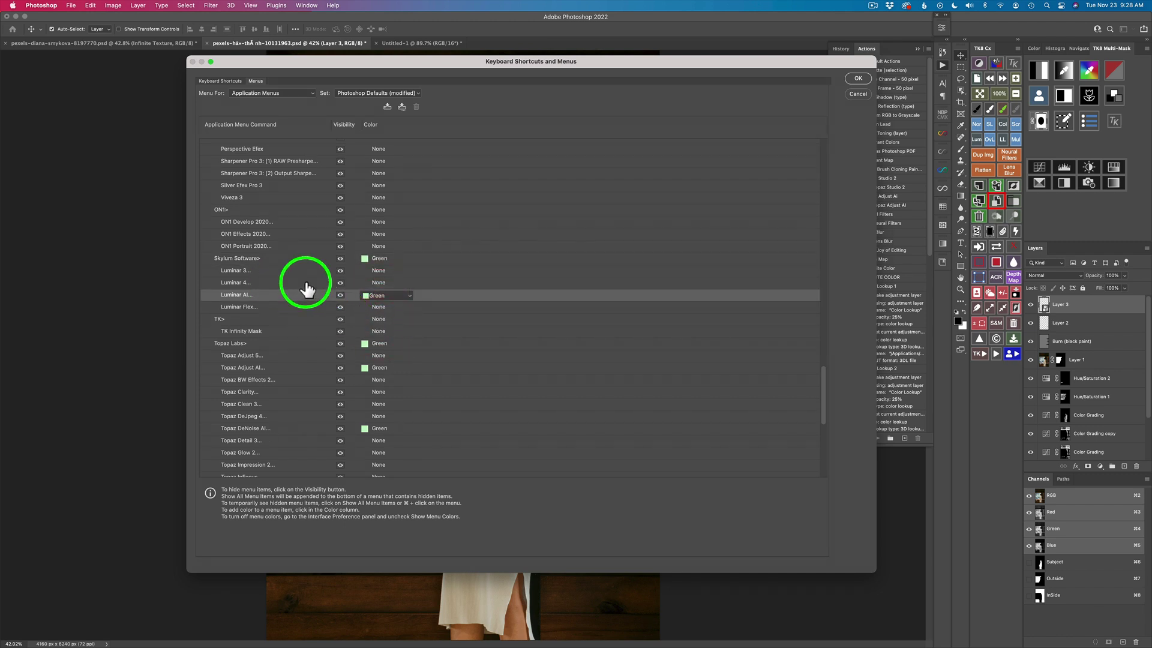
{"action": "left_click", "coordinate": [382, 283]}
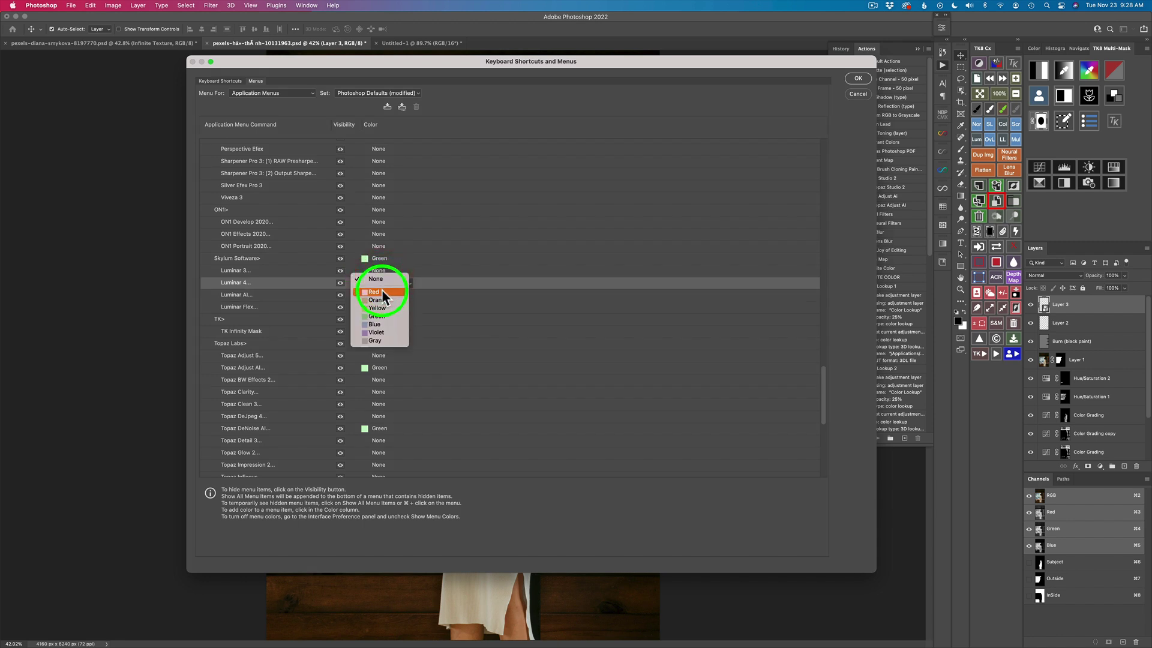
{"action": "left_click", "coordinate": [383, 294]}
{"action": "left_click", "coordinate": [858, 78]}
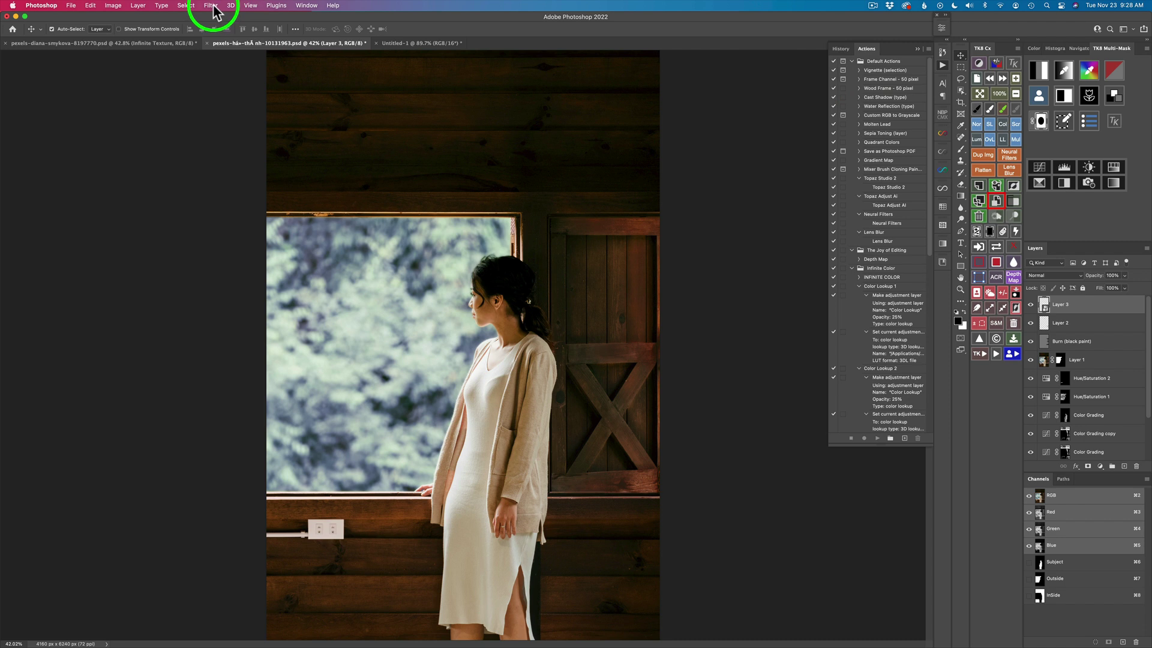
{"action": "left_click", "coordinate": [212, 6]}
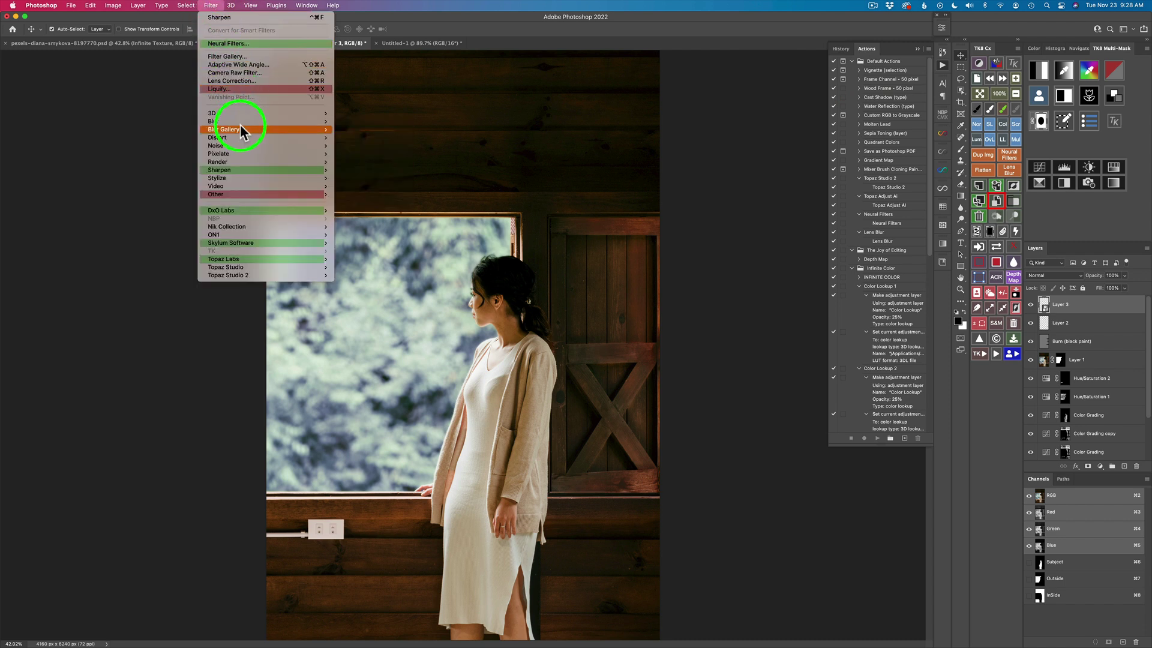
{"action": "mouse_move", "coordinate": [242, 132]}
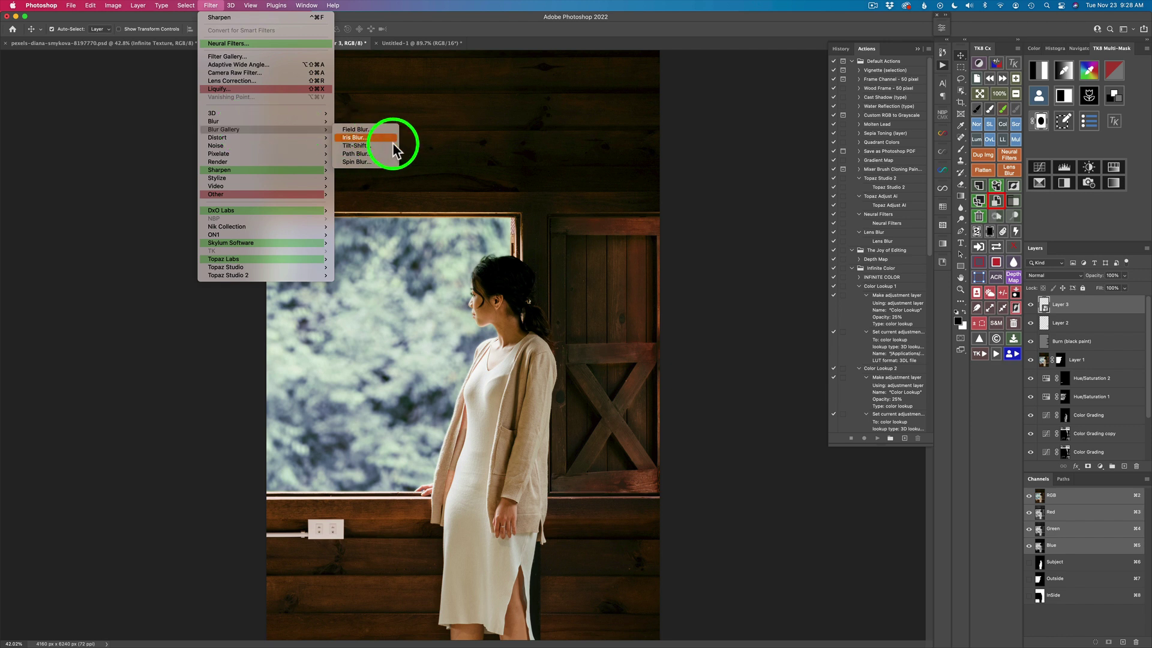
{"action": "mouse_move", "coordinate": [292, 211]}
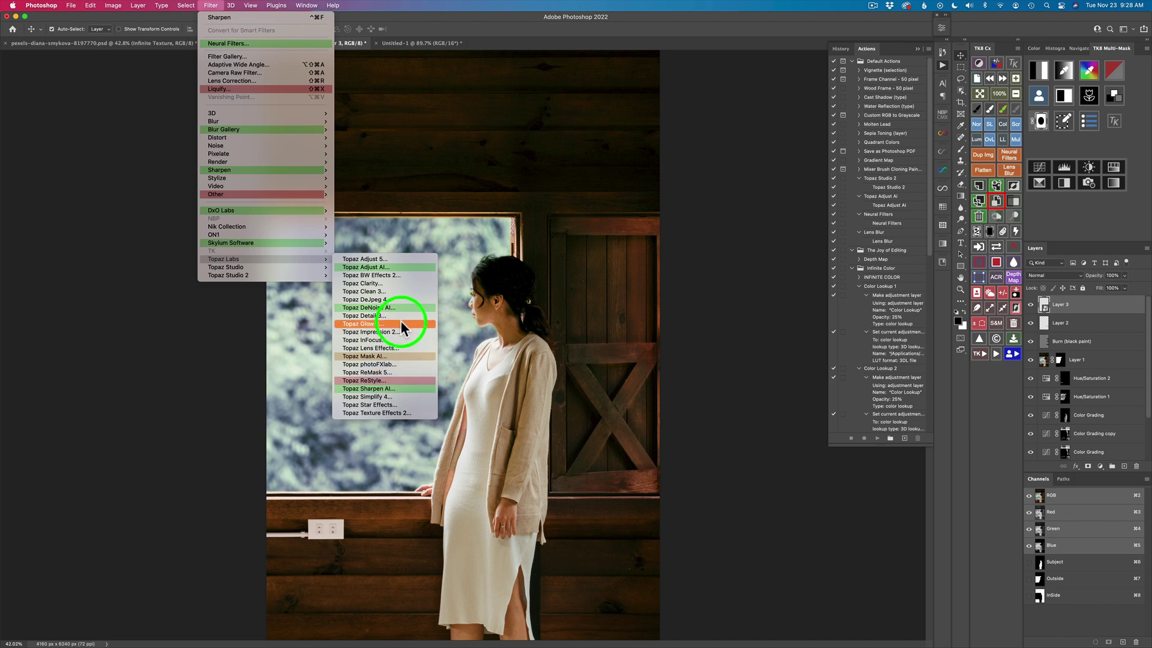
{"action": "left_click", "coordinate": [737, 120]}
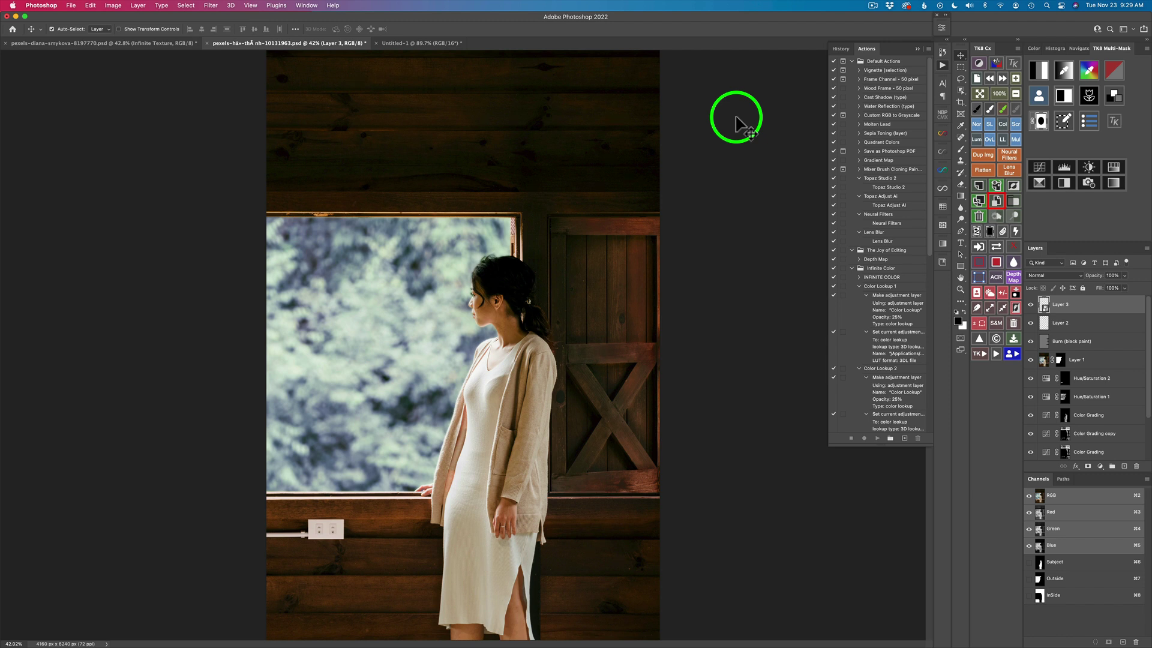
Collapse the Actions panel in the dock, then open and dismiss the View menu.
{"action": "left_click", "coordinate": [944, 65]}
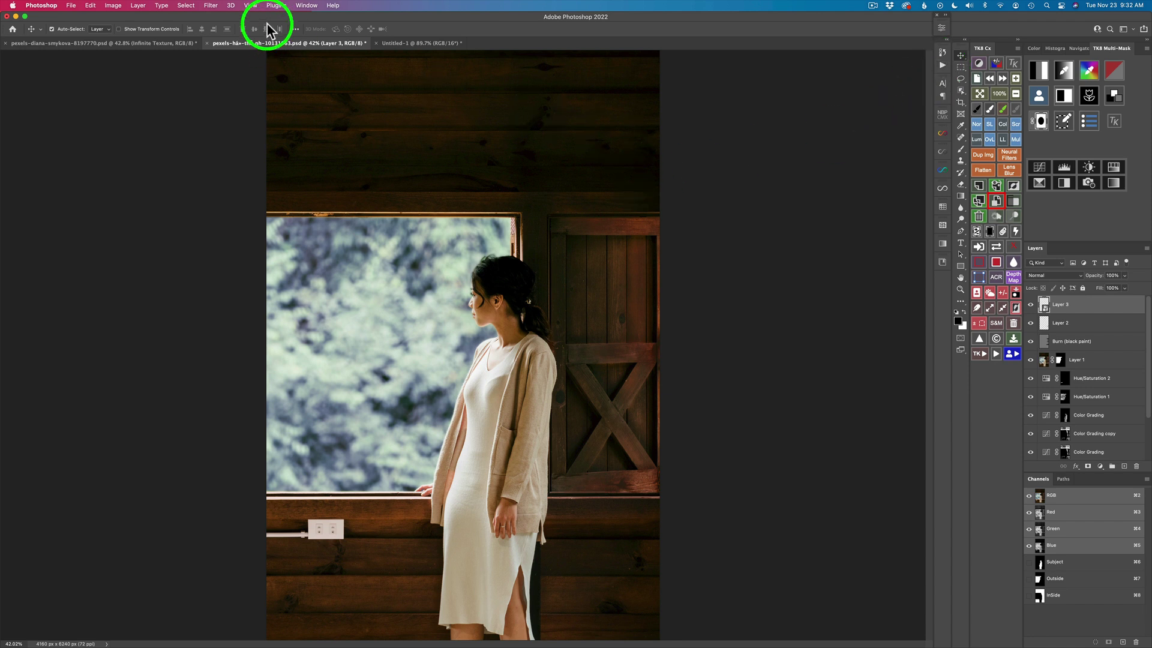
{"action": "left_click", "coordinate": [250, 8]}
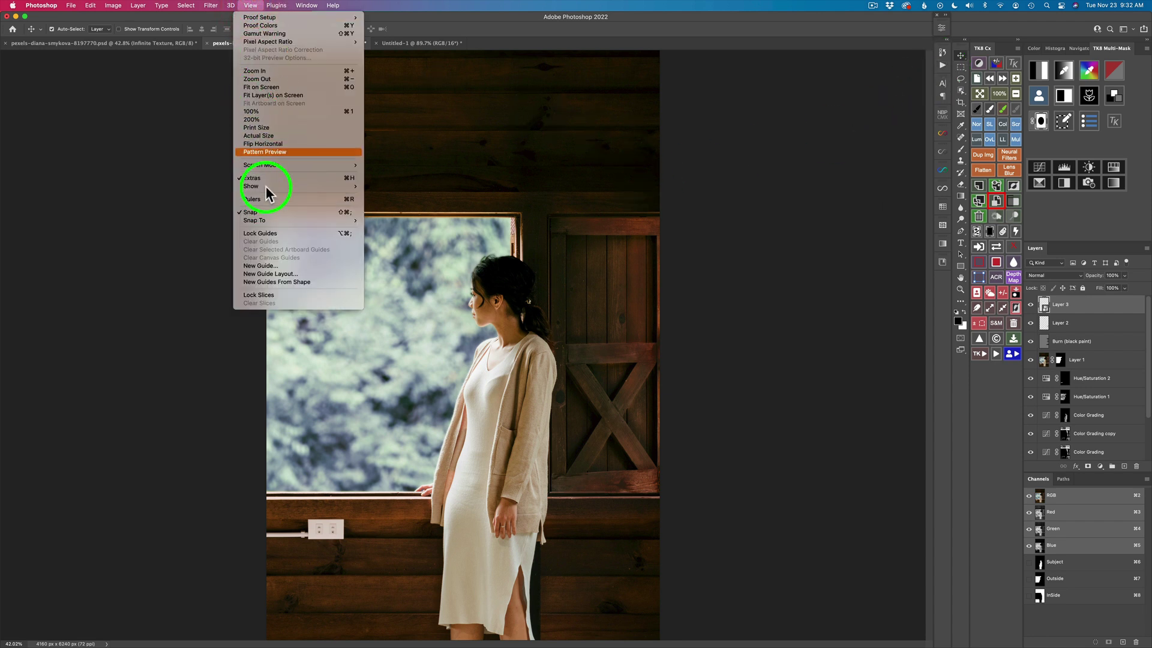
{"action": "left_click", "coordinate": [832, 170]}
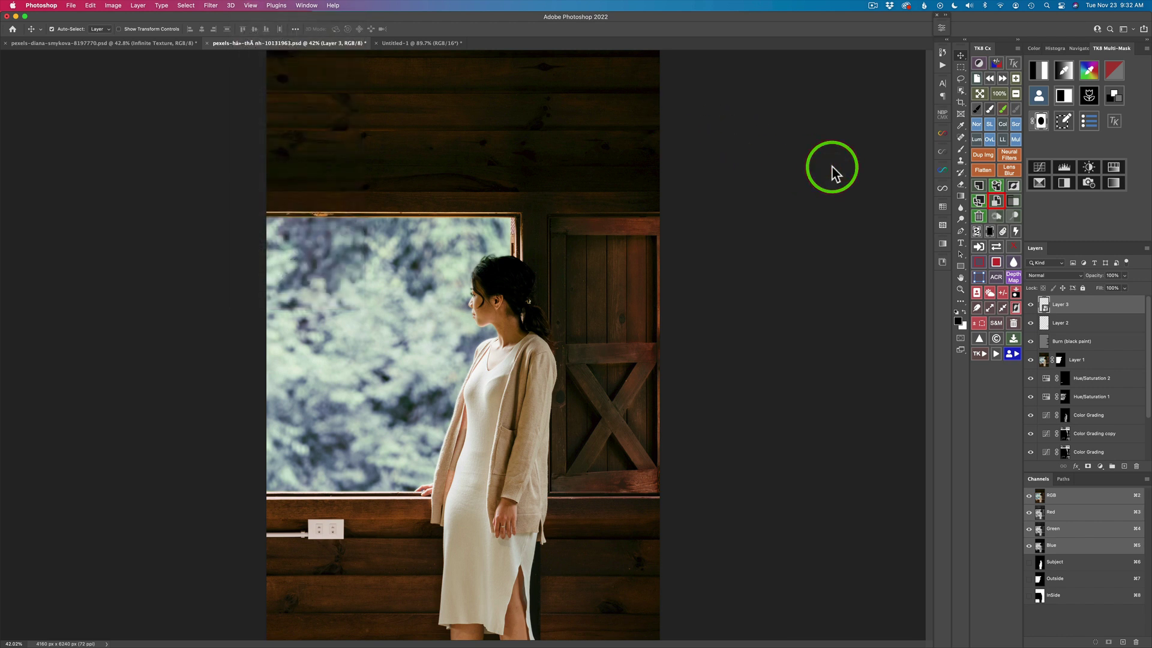